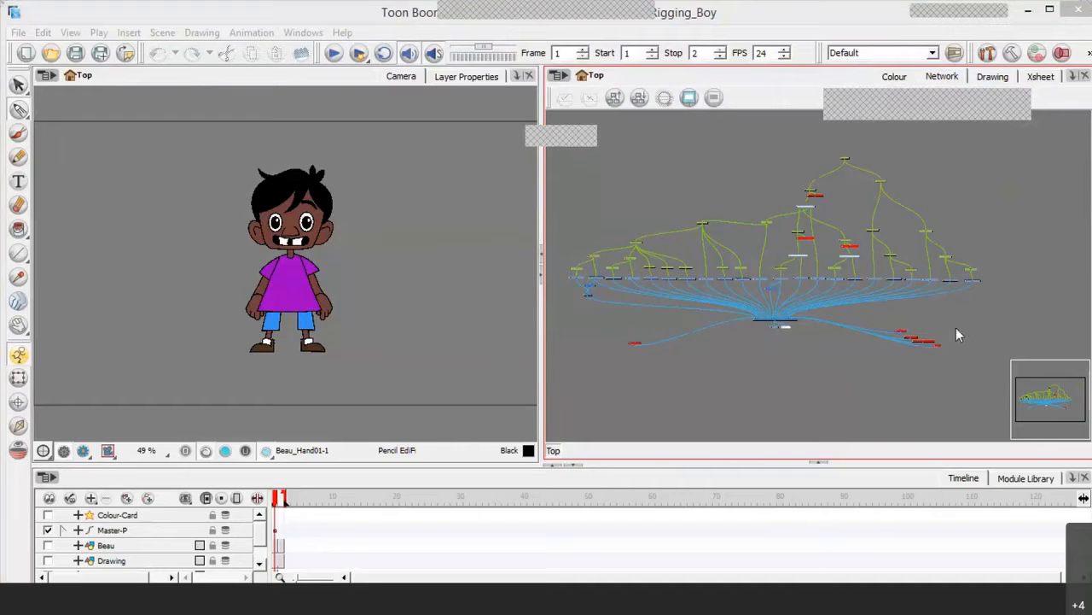
Step: Disconnect the cables of the loose red drawing modules on both sides of the rig from the Composite module
left_click(1048, 393)
scroll(909, 318, "up", 5)
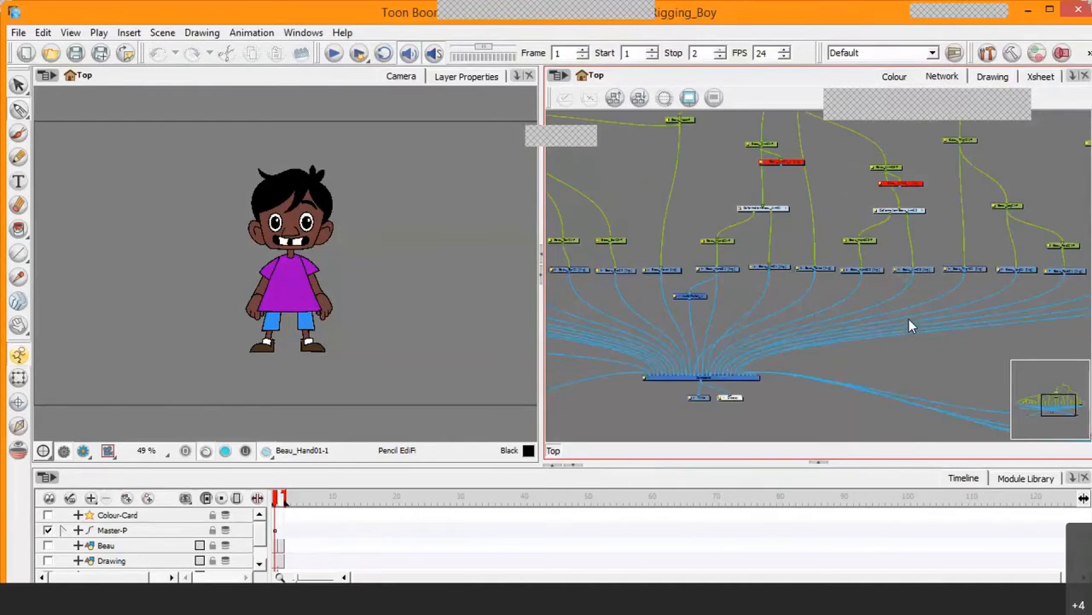
left_click_drag(1032, 367, 1054, 391)
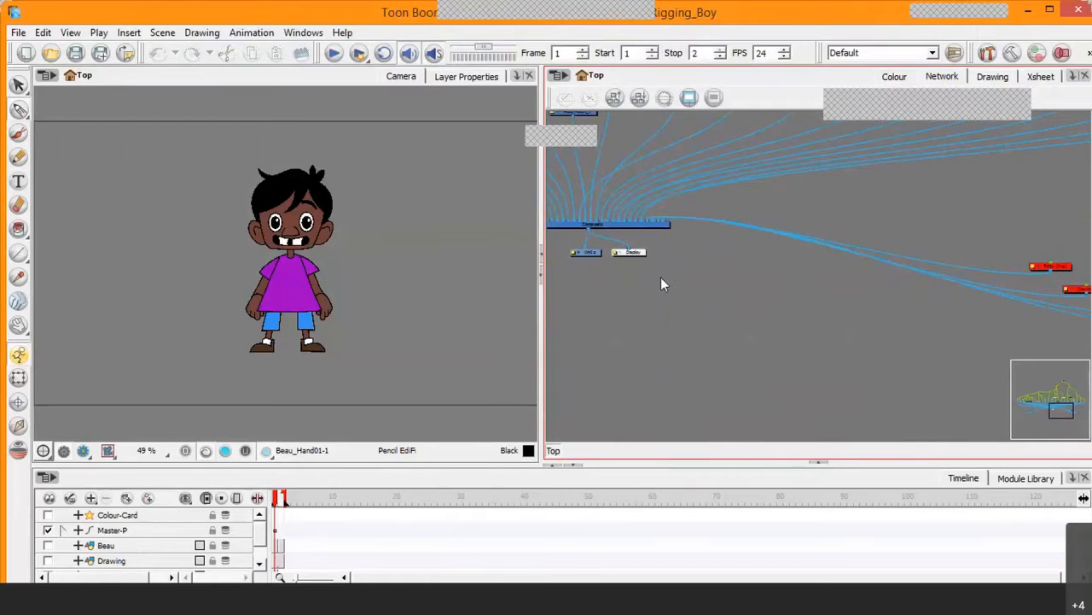
scroll(661, 277, "up", 3)
mouse_move(1059, 391)
left_mouse_down()
mouse_move(1036, 378)
mouse_move(1055, 386)
left_mouse_up()
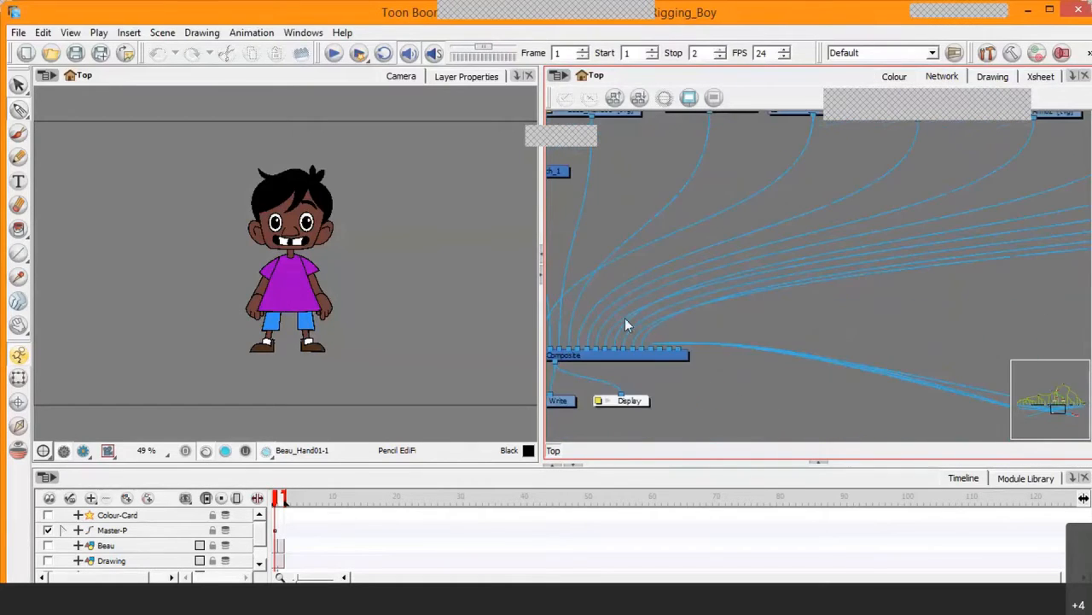
mouse_move(654, 352)
left_mouse_down()
mouse_move(753, 386)
mouse_move(698, 340)
mouse_move(727, 353)
left_mouse_up()
left_click_drag(650, 348, 784, 352)
left_click_drag(651, 349, 835, 373)
mouse_move(1058, 394)
left_mouse_down()
mouse_move(1080, 401)
mouse_move(1043, 375)
mouse_move(1015, 381)
mouse_move(1032, 376)
left_mouse_up()
left_click_drag(826, 285, 675, 329)
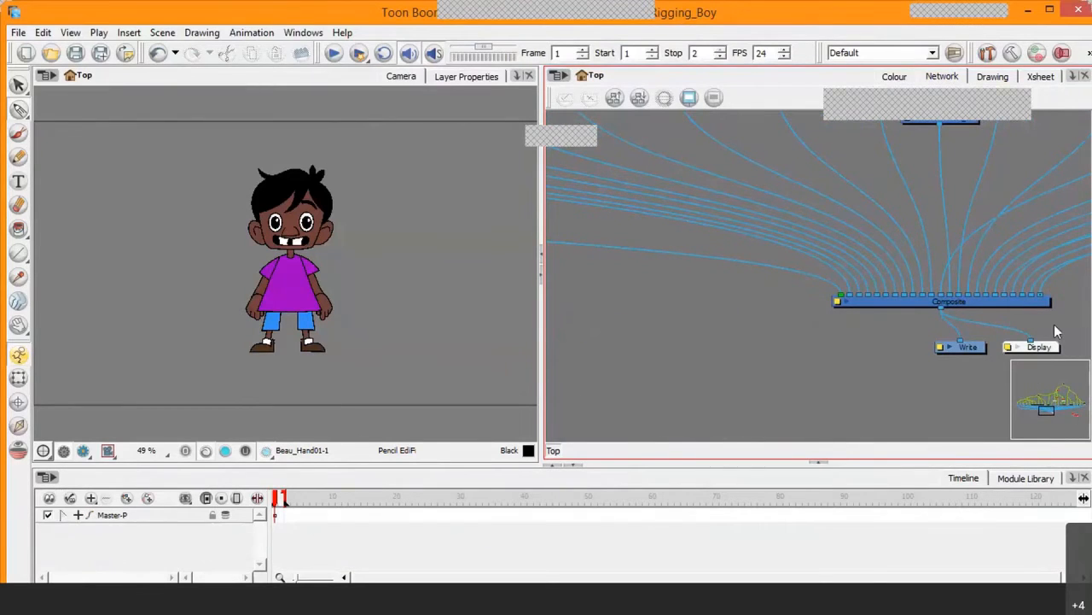
Step: Move the disconnected red drawing modules together into the empty area below the rig network
mouse_move(1067, 398)
left_mouse_down()
mouse_move(1069, 416)
mouse_move(1070, 399)
left_mouse_up()
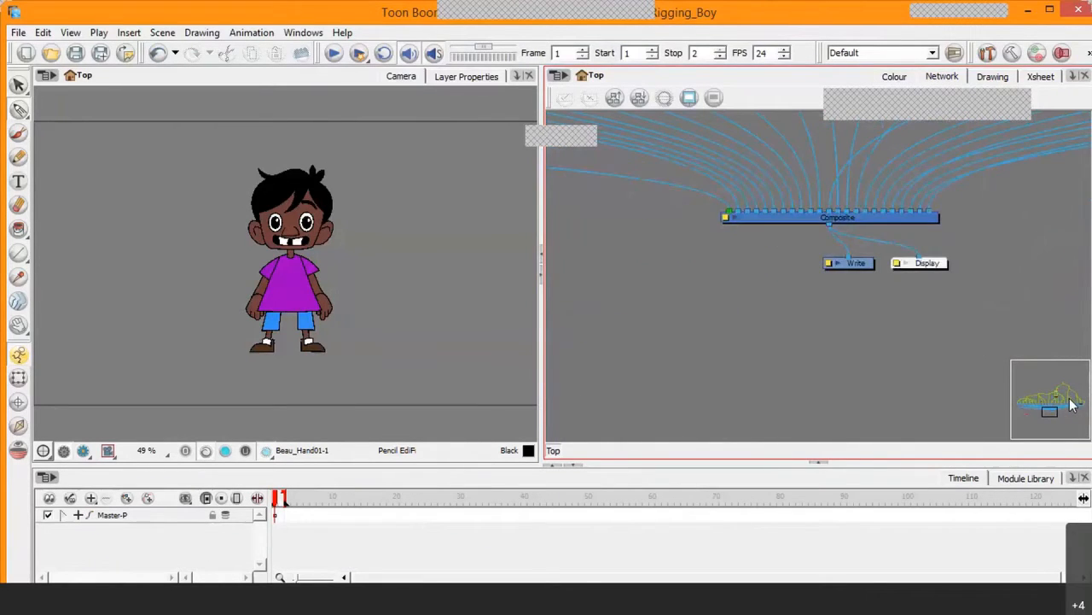
scroll(1070, 405, "down", 6)
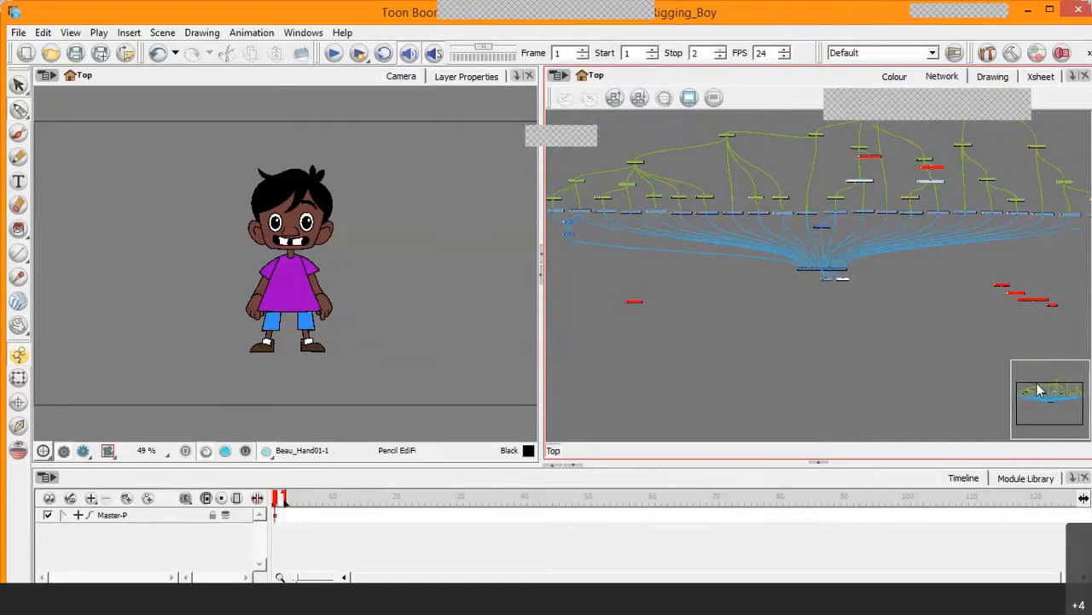
left_click_drag(968, 261, 624, 385)
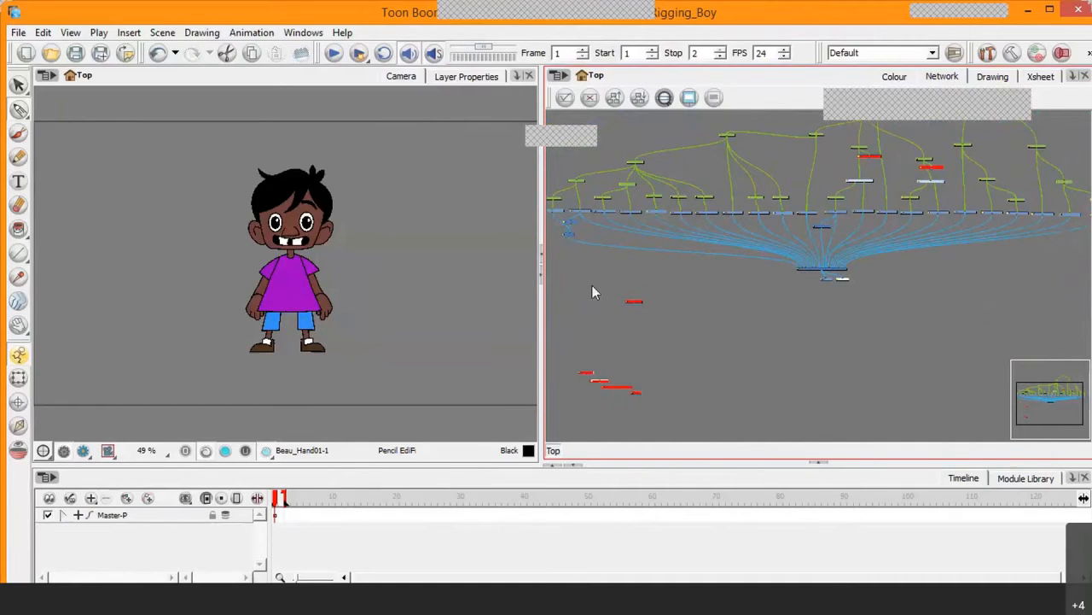
left_click_drag(640, 302, 665, 383)
Step: Select the whole character rig network without the detached drawings and apply Group Selection With Composite
key("1")
key("1")
left_click_drag(671, 145, 910, 246)
left_click_drag(968, 271, 986, 287)
left_click_drag(1052, 394, 1049, 388)
key("2")
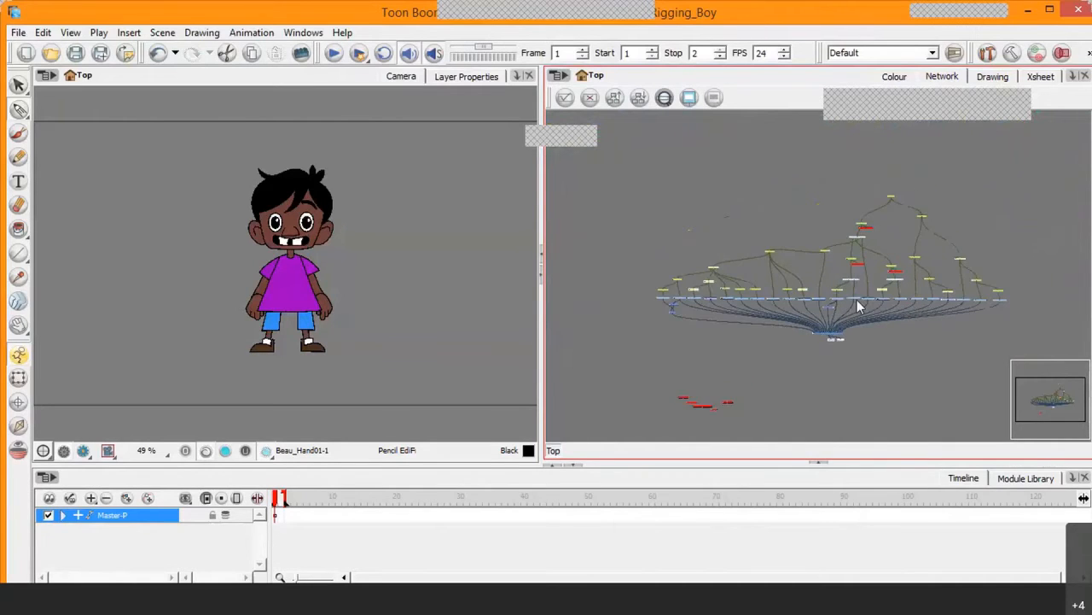
key("2")
left_click_drag(591, 126, 1086, 346)
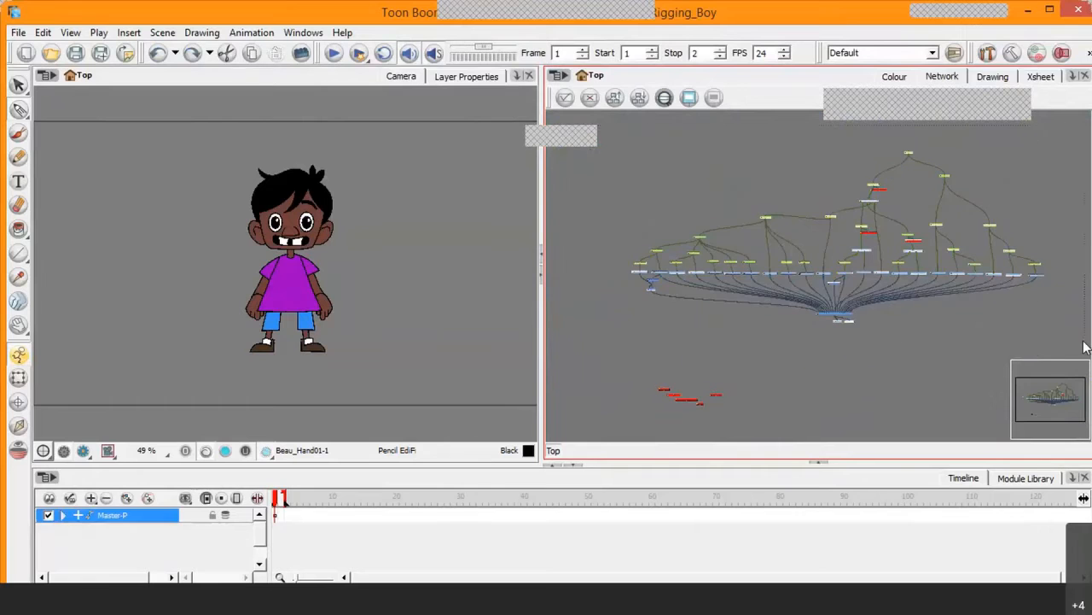
right_click(869, 276)
mouse_move(895, 329)
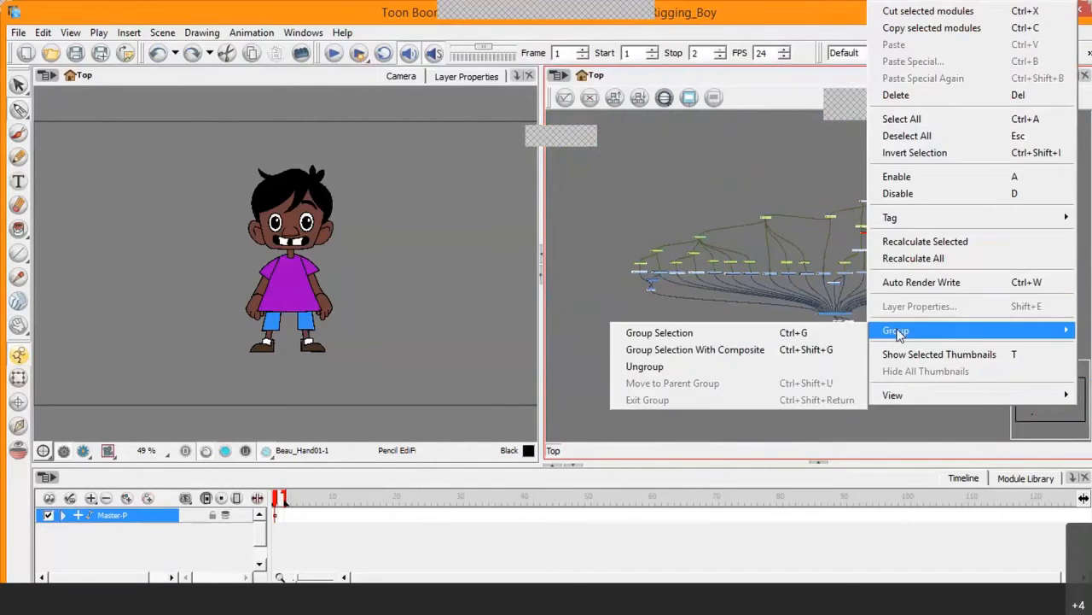
left_click(712, 349)
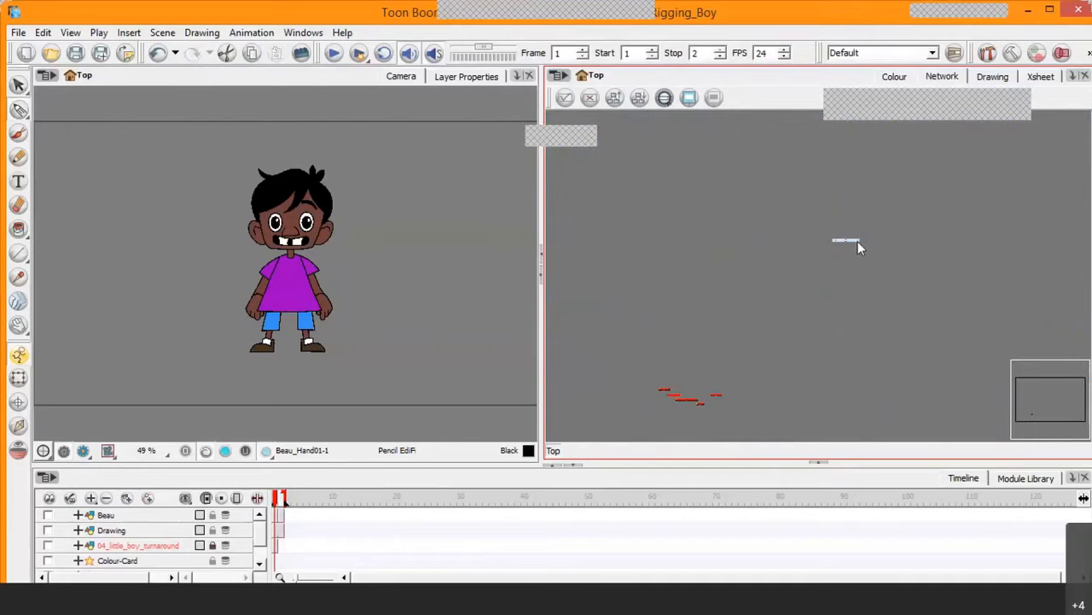
Step: Enter the new group, examine its pegs, Composite and Multi-Port-Out modules, and return to the top level
key("2")
key("2")
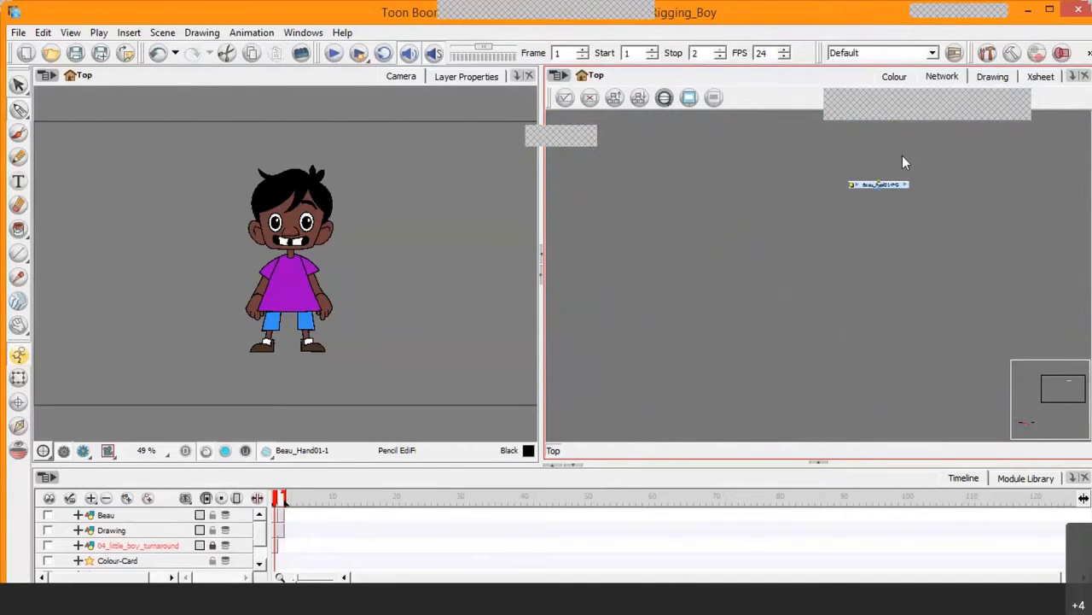
left_click(907, 184)
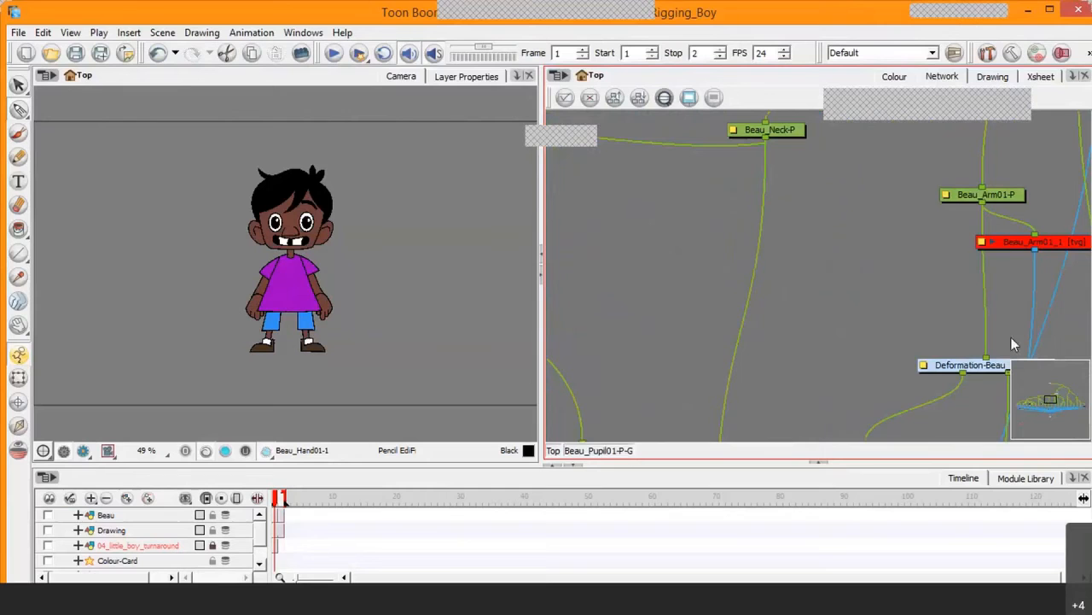
key("1")
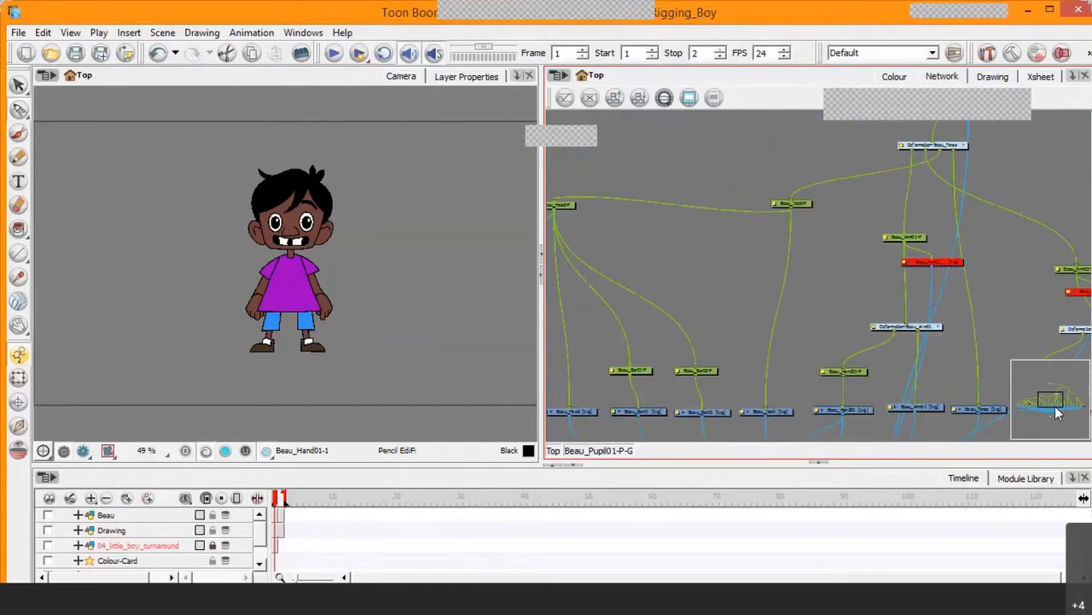
left_click_drag(1054, 417, 1047, 415)
left_click(536, 455)
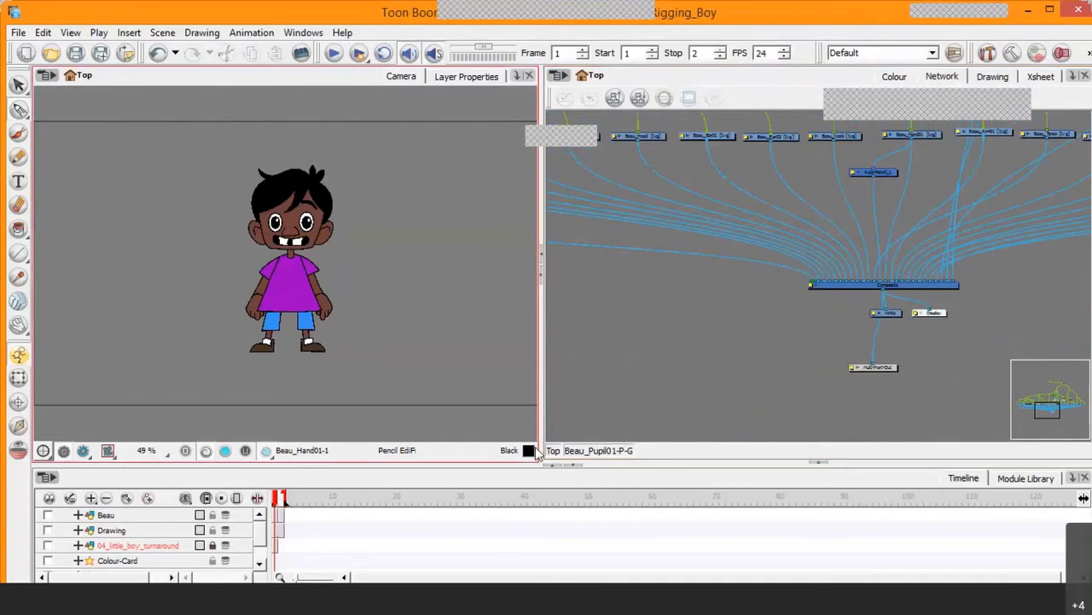
left_click(682, 289)
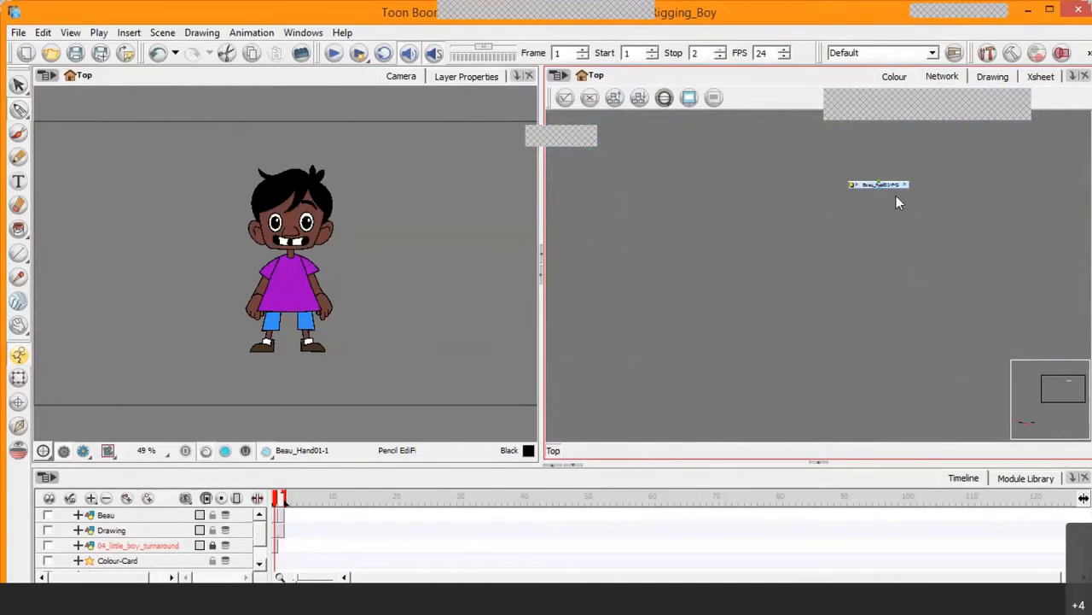
Step: Undo the group's move and the grouping of the rig modules
left_click_drag(896, 187, 857, 231)
key("ctrl+z")
key("ctrl+z")
Step: Reselect all the rig modules except the detached drawings and group them using Group Selection With Composite
scroll(858, 237, "down", 5)
scroll(858, 237, "down", 1)
left_click_drag(621, 151, 1058, 349)
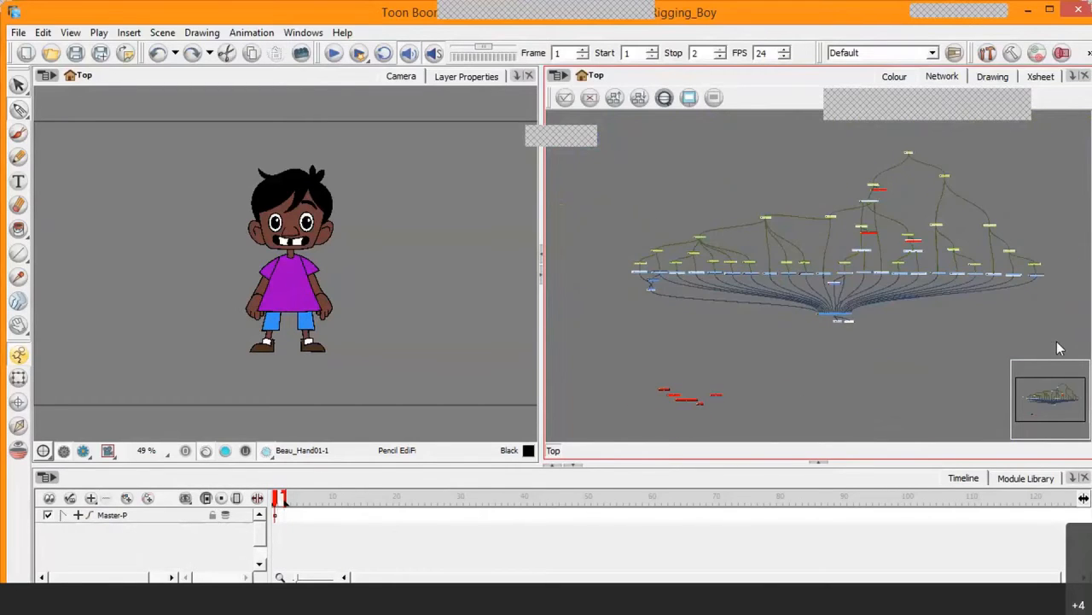
scroll(915, 280, "up", 1)
scroll(915, 280, "up", 1)
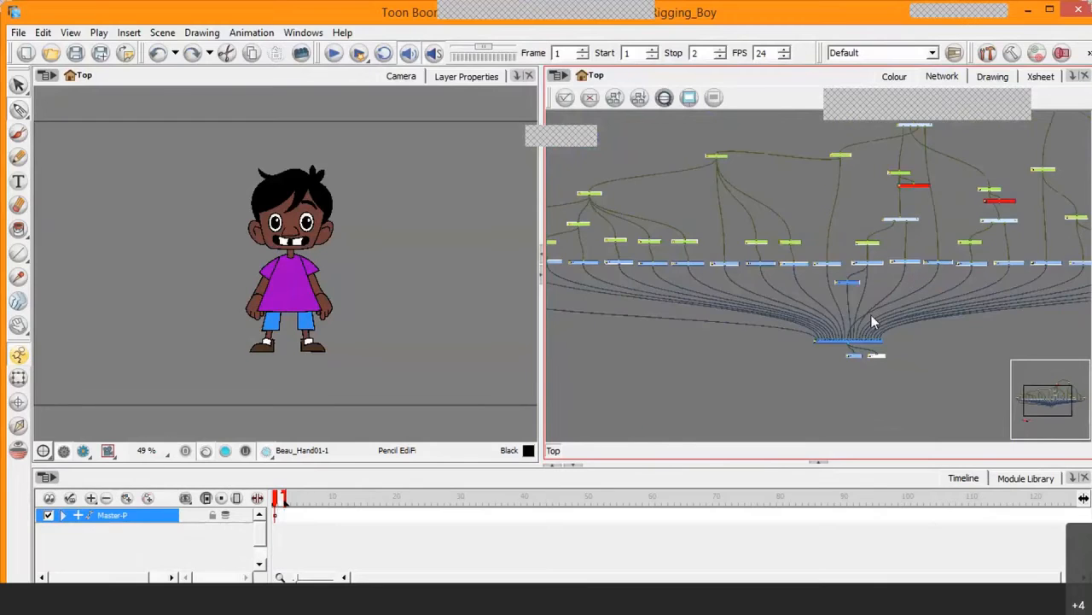
right_click(835, 268)
mouse_move(888, 341)
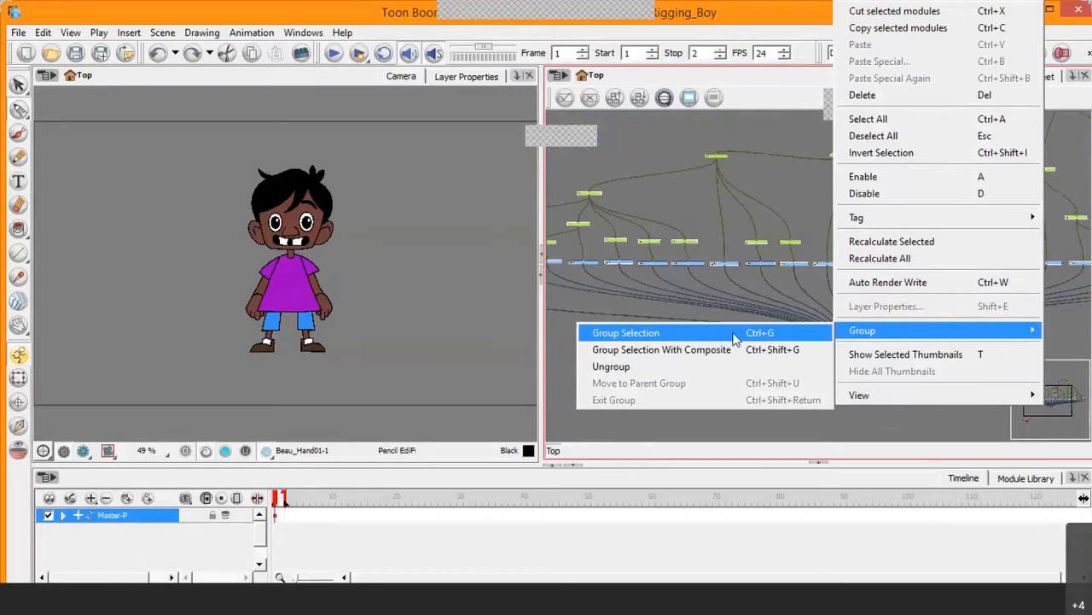
left_click(681, 351)
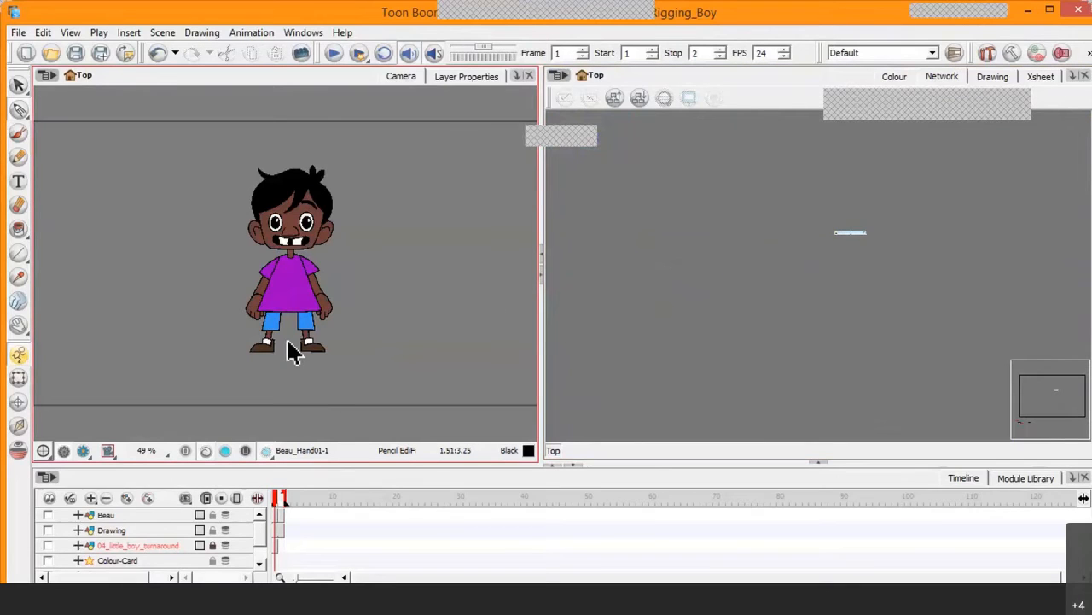
Step: Examine the new group module and its input and output ports up close at the top level
left_click(864, 365)
left_click_drag(1036, 394, 1042, 390)
key("2")
key("2")
key("2")
key("2")
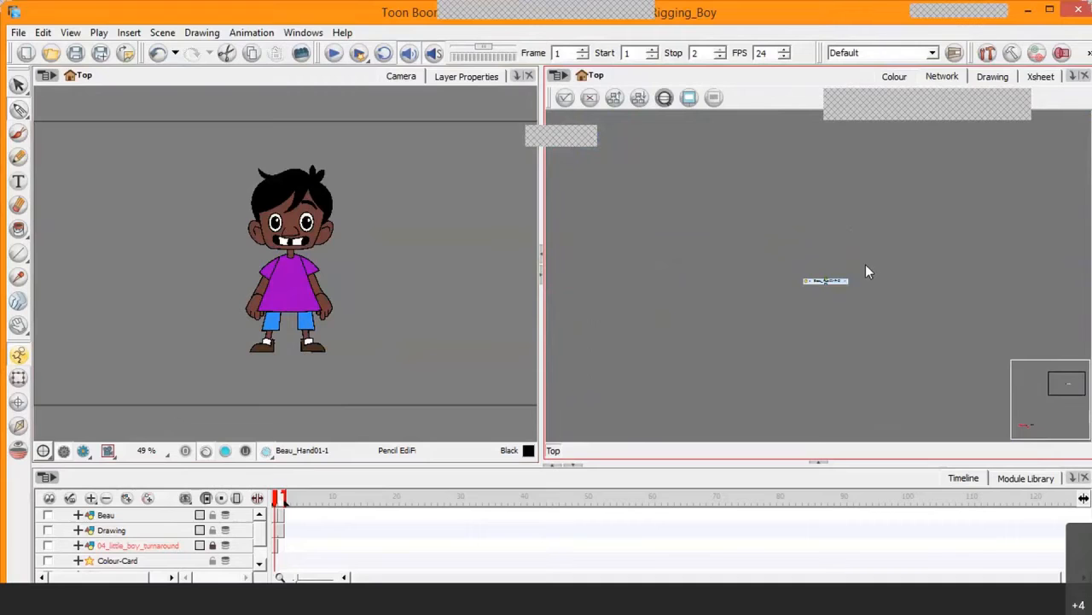
left_click_drag(793, 274, 764, 304)
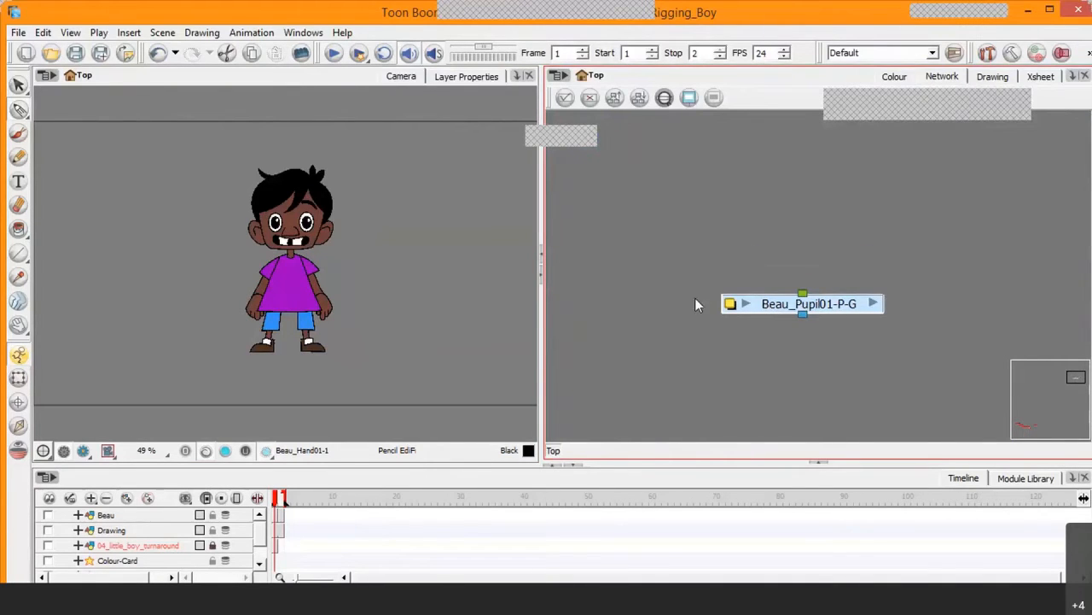
left_click_drag(804, 359, 804, 360)
left_click_drag(803, 292, 805, 251)
Step: Look through the network inside the group, return to the top level, and preview the group's thumbnail
left_click(872, 305)
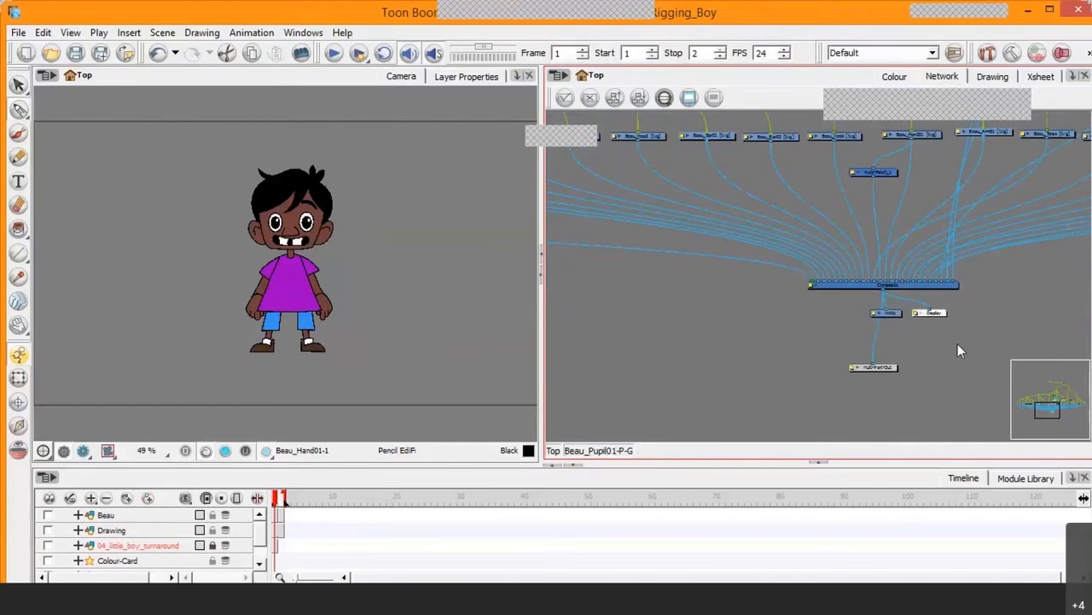
mouse_move(1046, 408)
left_mouse_down()
mouse_move(1049, 385)
mouse_move(1051, 405)
left_mouse_up()
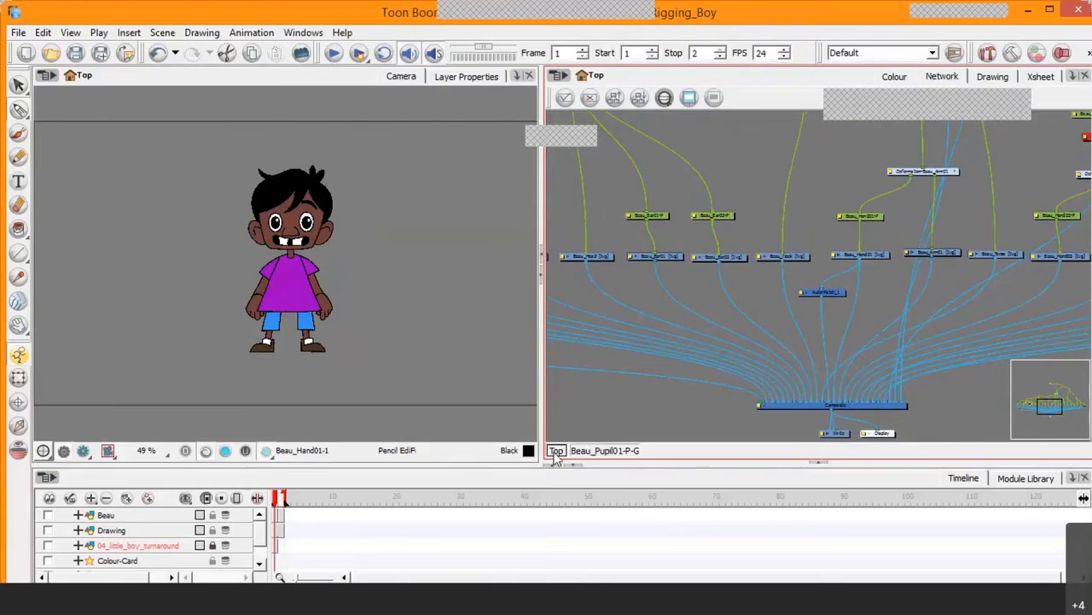
left_click(555, 452)
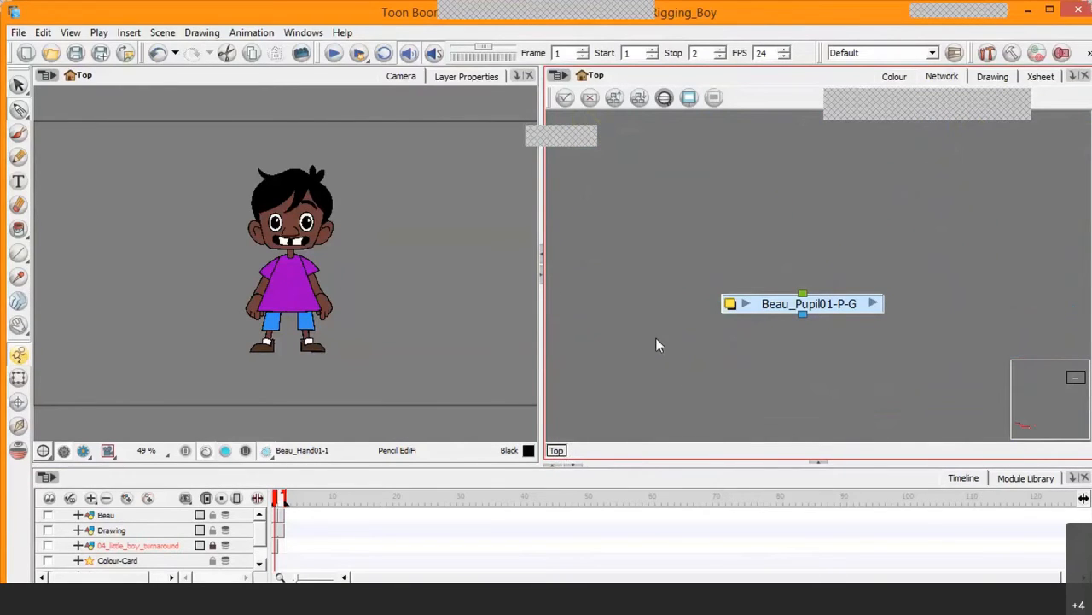
left_click(874, 303)
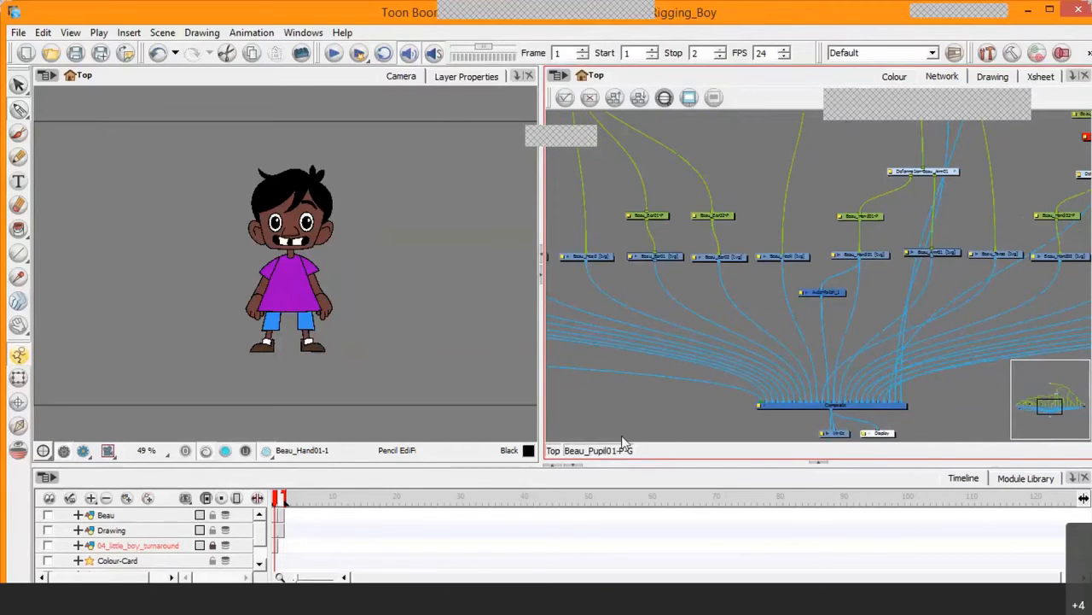
left_click(556, 453)
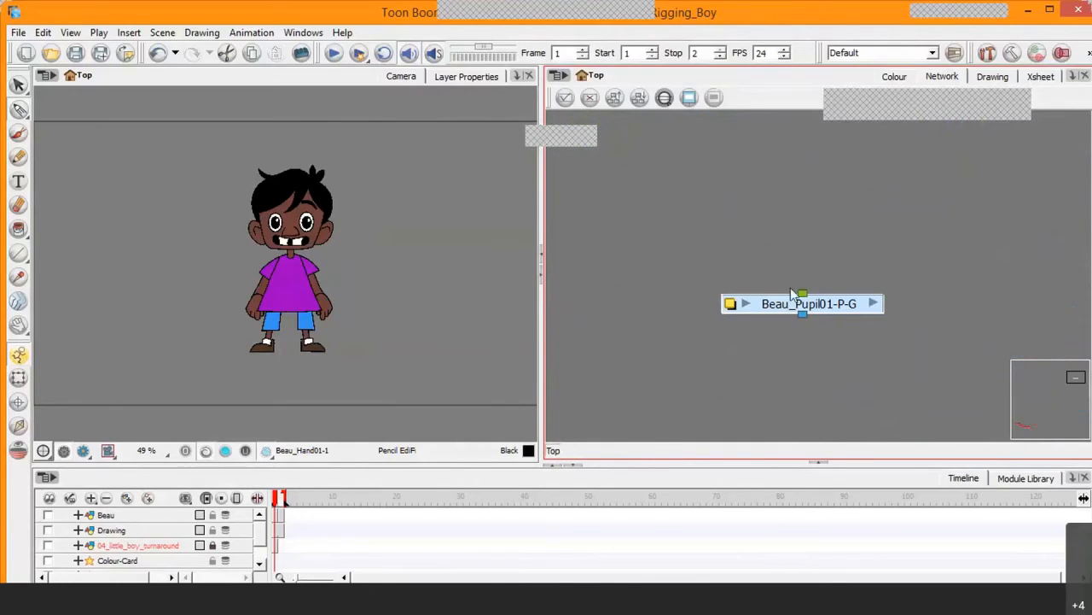
left_click(746, 305)
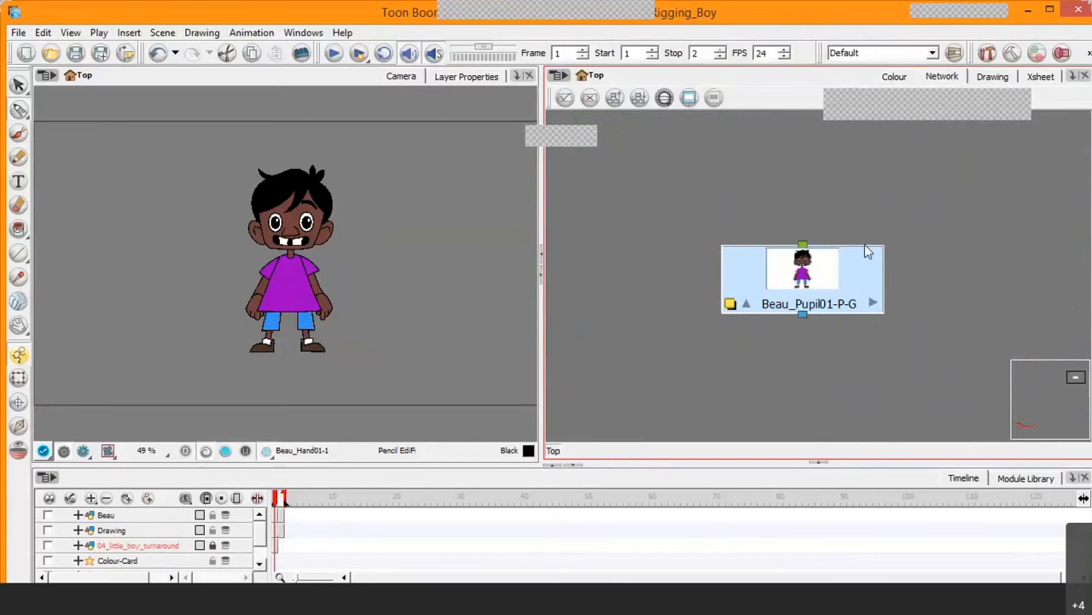
left_click(749, 305)
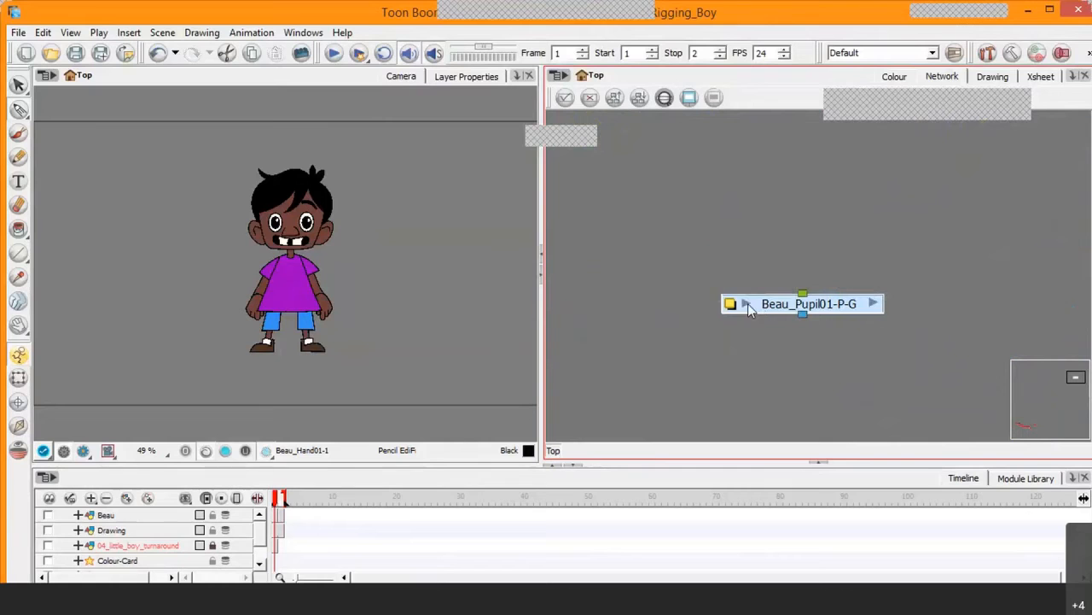
Step: Open the Beau_Pupil01-P-G group's properties and try to rename the group to Beau
left_click(730, 305)
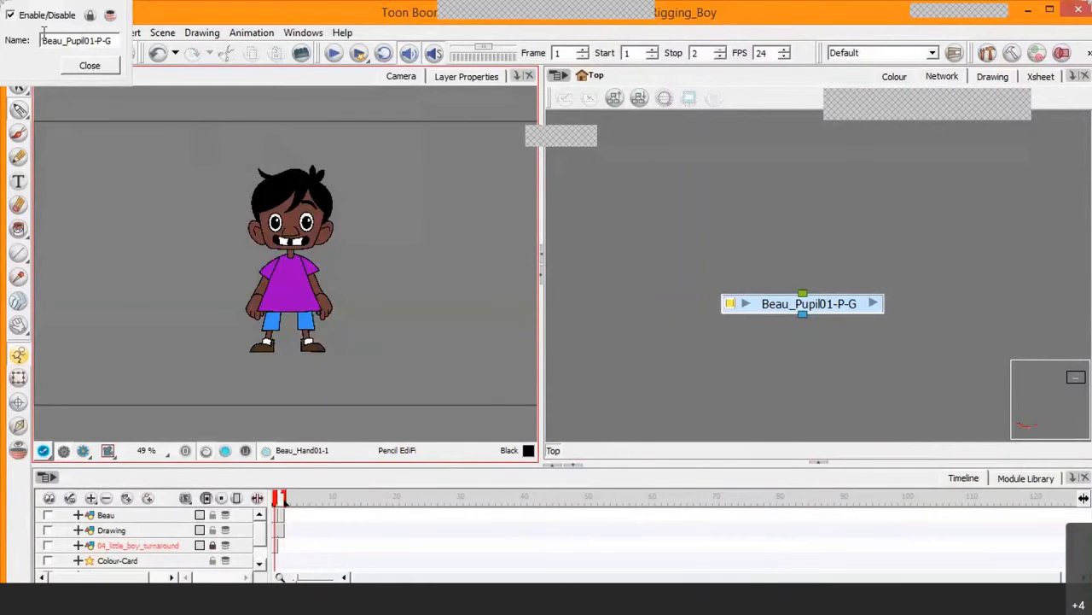
left_click(809, 373)
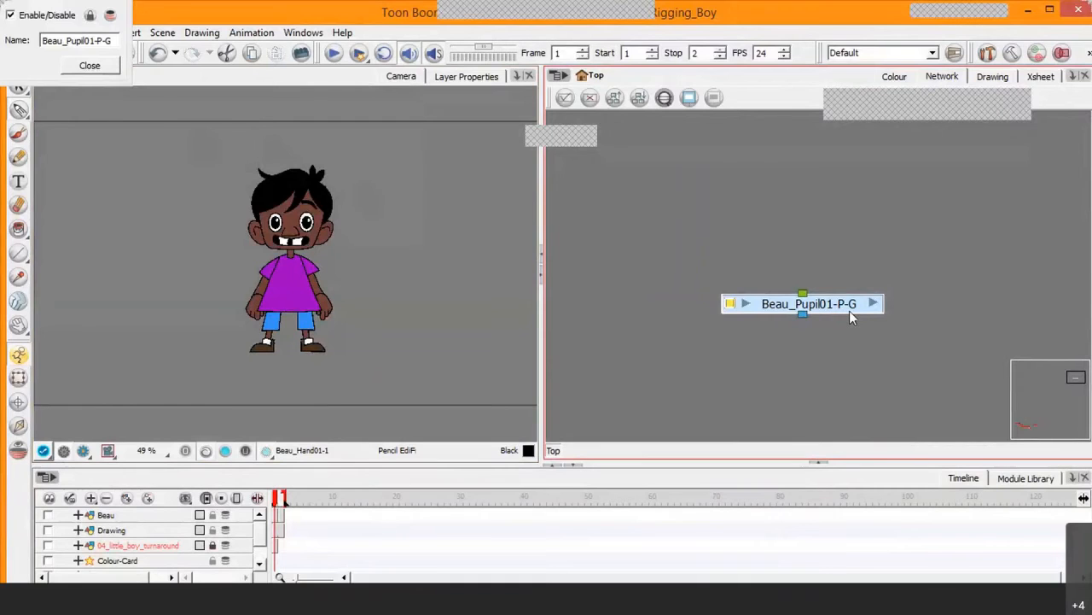
left_click(115, 41)
key("BackSpace")
key("BackSpace")
key("BackSpace")
key("BackSpace")
key("BackSpace")
key("BackSpace")
key("BackSpace")
key("BackSpace")
key("BackSpace")
key("BackSpace")
key("BackSpace")
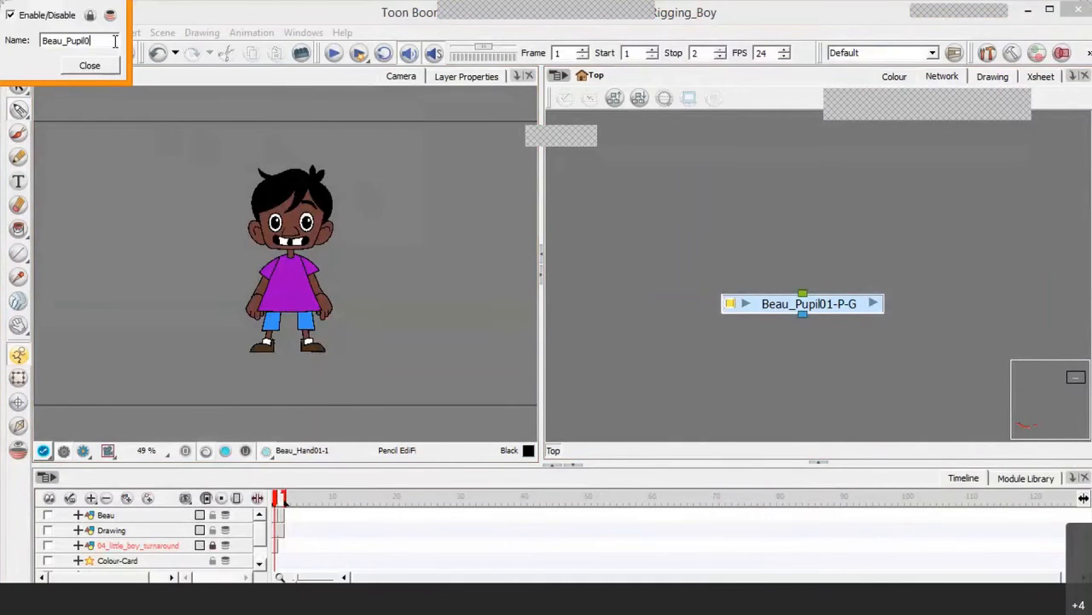
key("BackSpace")
left_click(97, 66)
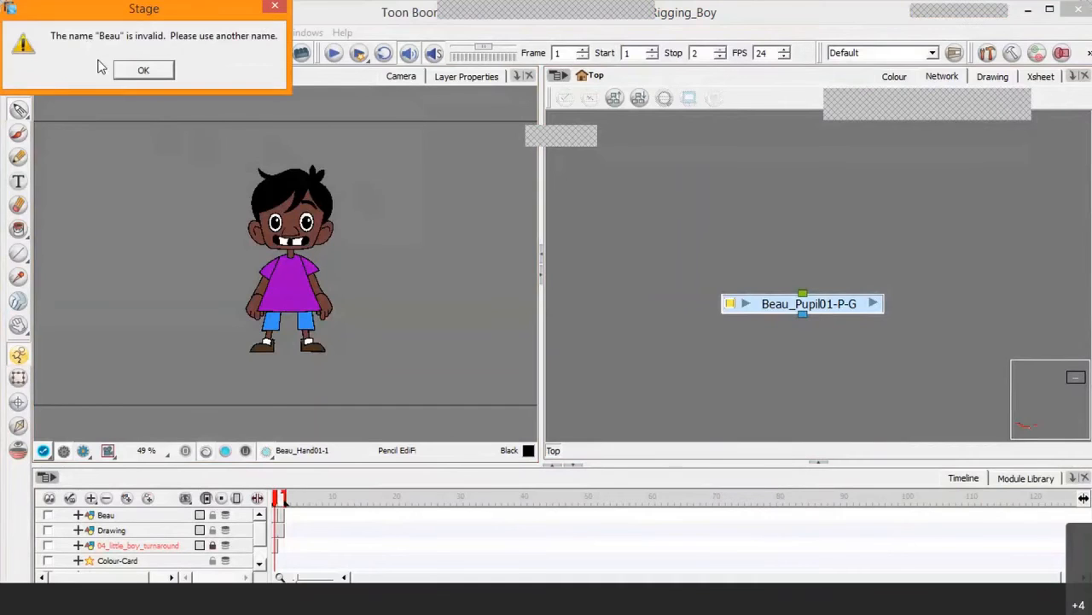
left_click(145, 70)
Step: Try again to rename the group to Beau in its properties
key("BackSpace")
key("BackSpace")
key("BackSpace")
key("BackSpace")
key("BackSpace")
key("BackSpace")
key("BackSpace")
key("BackSpace")
key("BackSpace")
key("BackSpace")
key("BackSpace")
key("BackSpace")
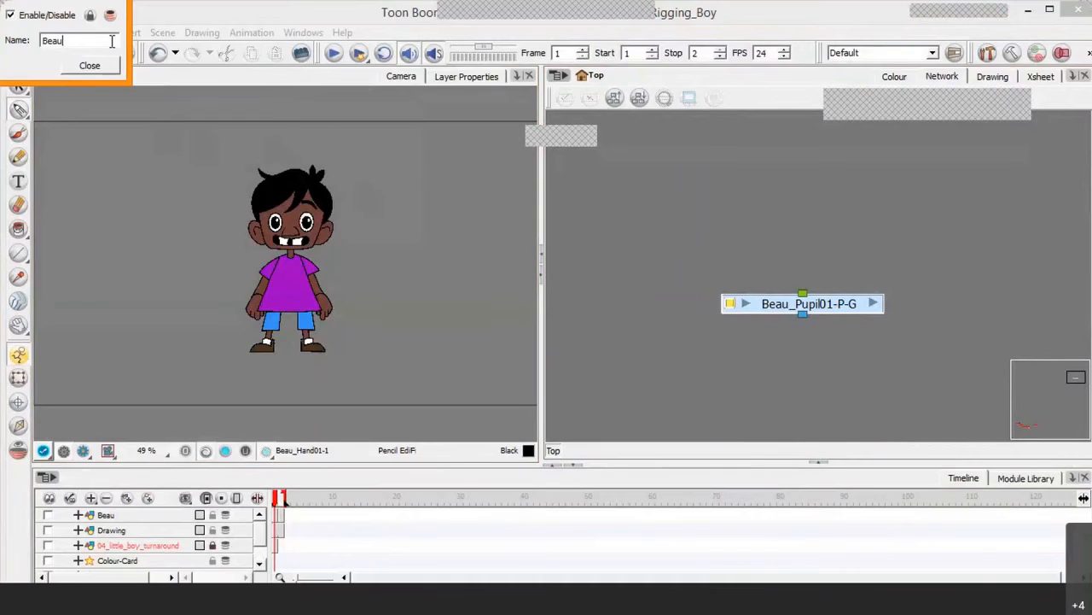
left_click(111, 66)
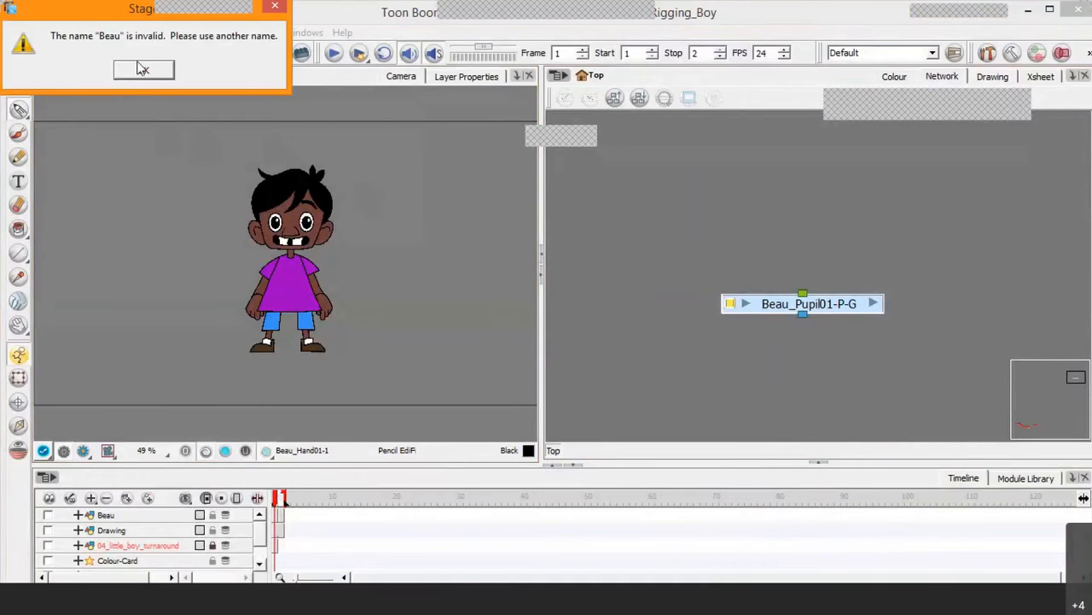
left_click(143, 69)
Step: Rename the group to Beau-G and reposition its module slightly in the network
key("BackSpace")
key("BackSpace")
key("BackSpace")
key("BackSpace")
key("BackSpace")
key("BackSpace")
key("BackSpace")
key("BackSpace")
key("BackSpace")
key("BackSpace")
key("BackSpace")
key("BackSpace")
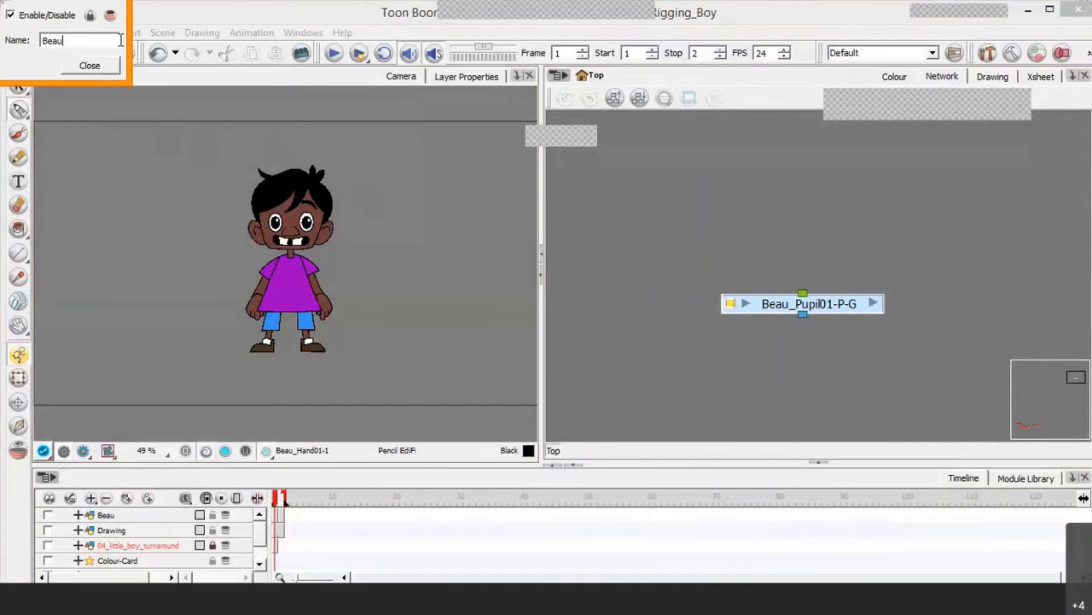
type("-G")
key("Return")
left_click(931, 344)
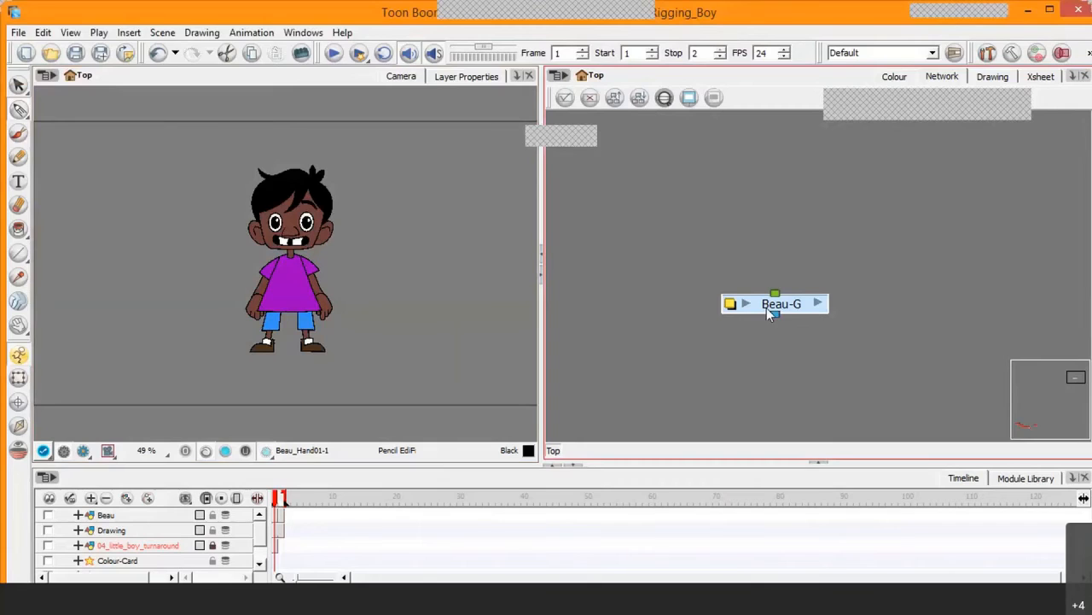
left_click_drag(777, 315, 813, 291)
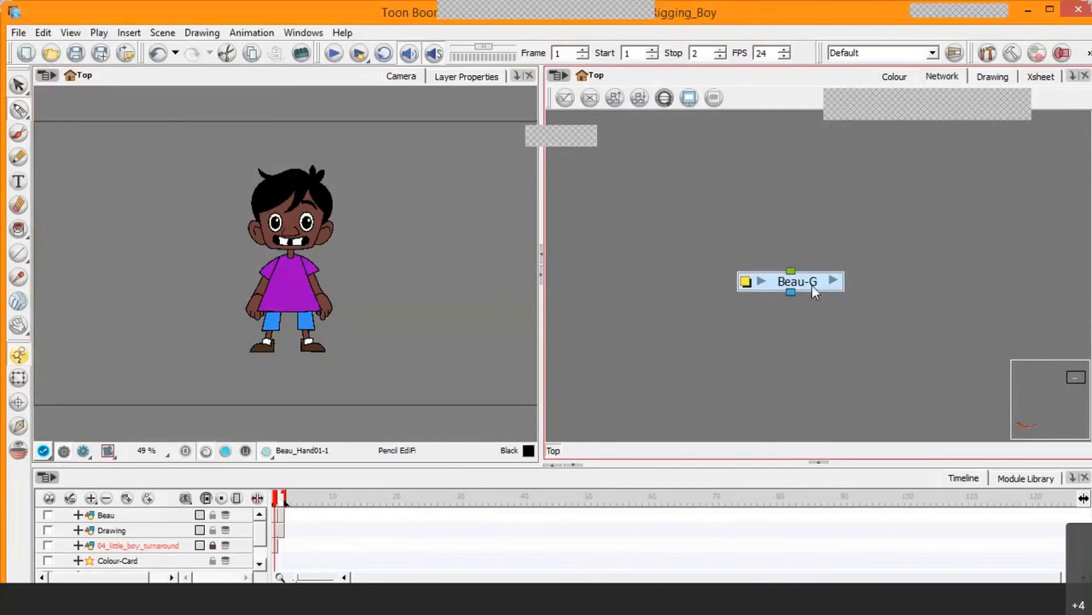
Step: Enter the Beau-G group and look over its network, ending close up on the torso modules
left_click(834, 282)
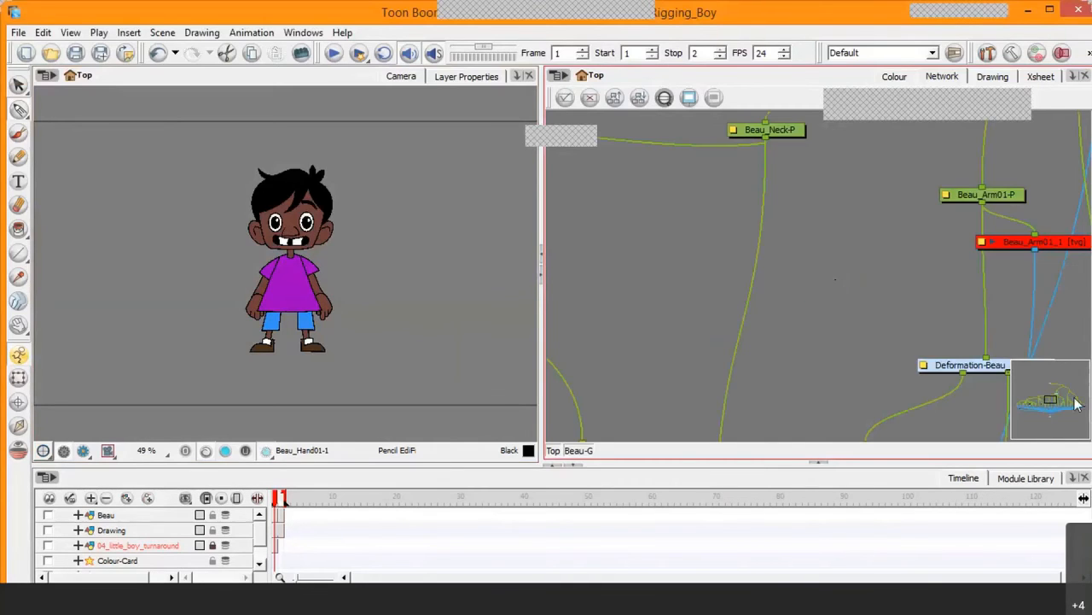
scroll(1067, 372, "down", 4)
scroll(1072, 376, "down", 2)
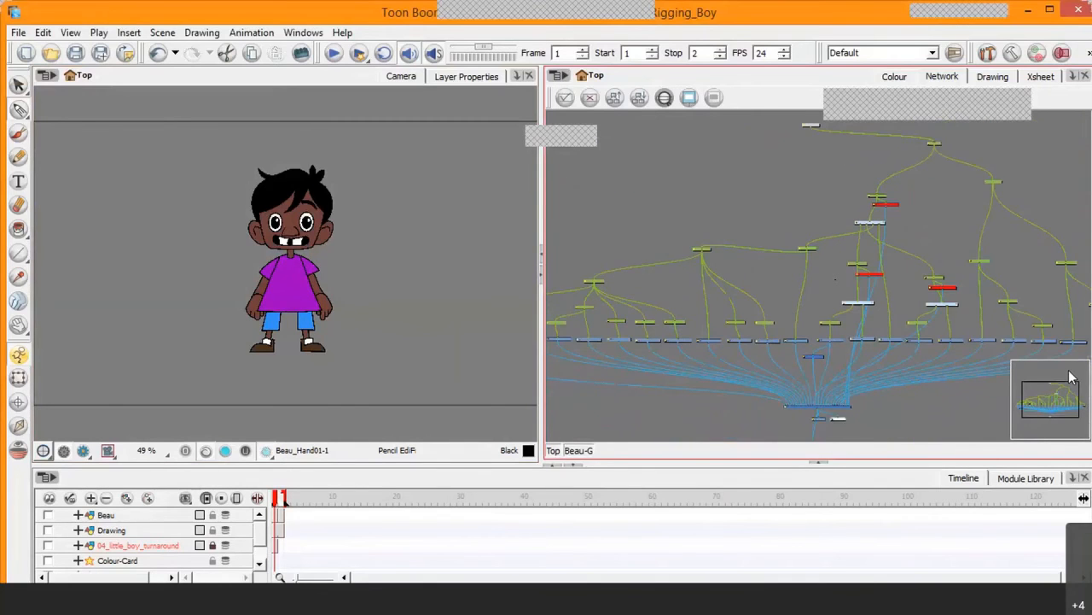
scroll(999, 285, "up", 2)
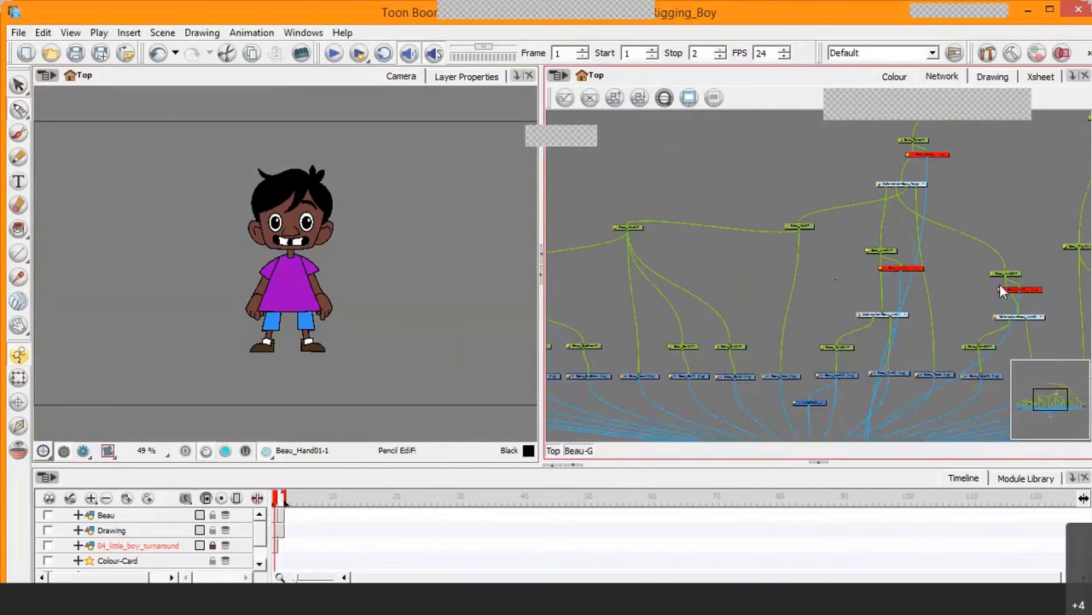
scroll(979, 300, "up", 3)
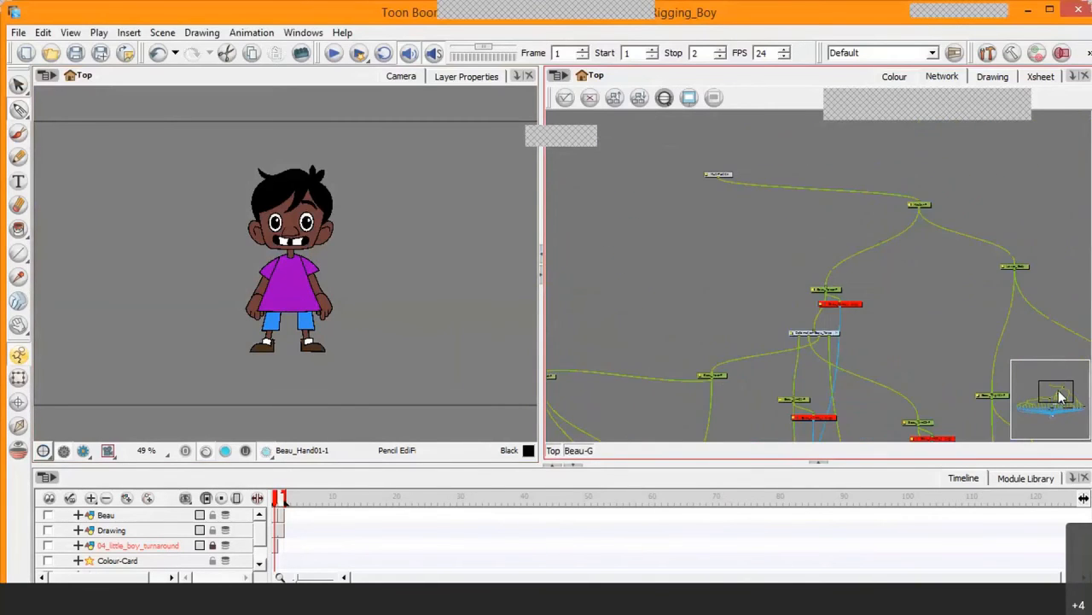
scroll(882, 322, "up", 3)
Step: Select the Beau_Torso-P peg and check which body parts it controls with the Transform tool
left_click(906, 337)
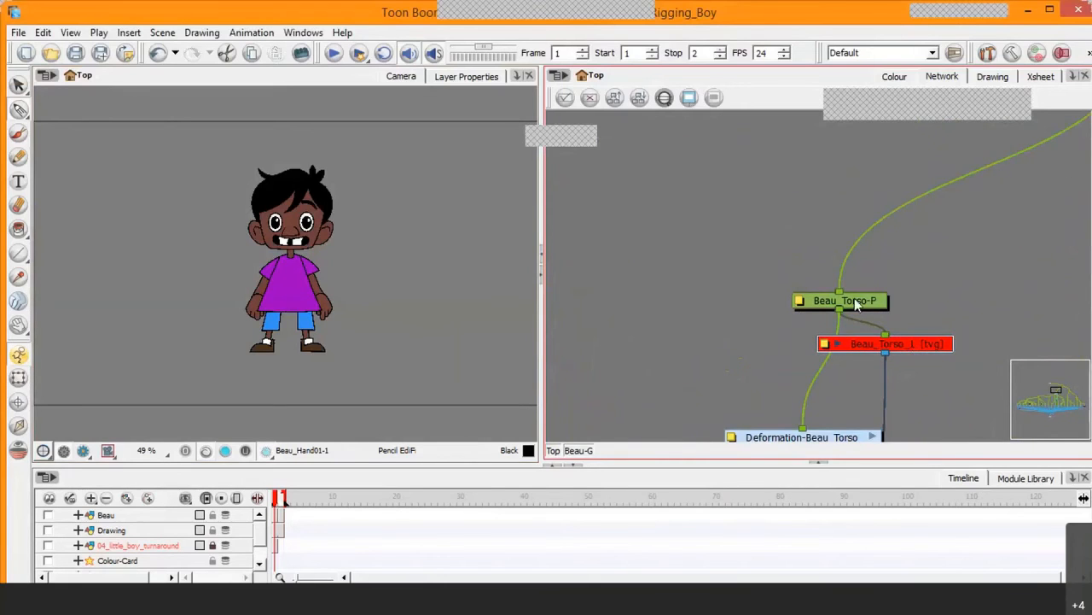
left_click(319, 294)
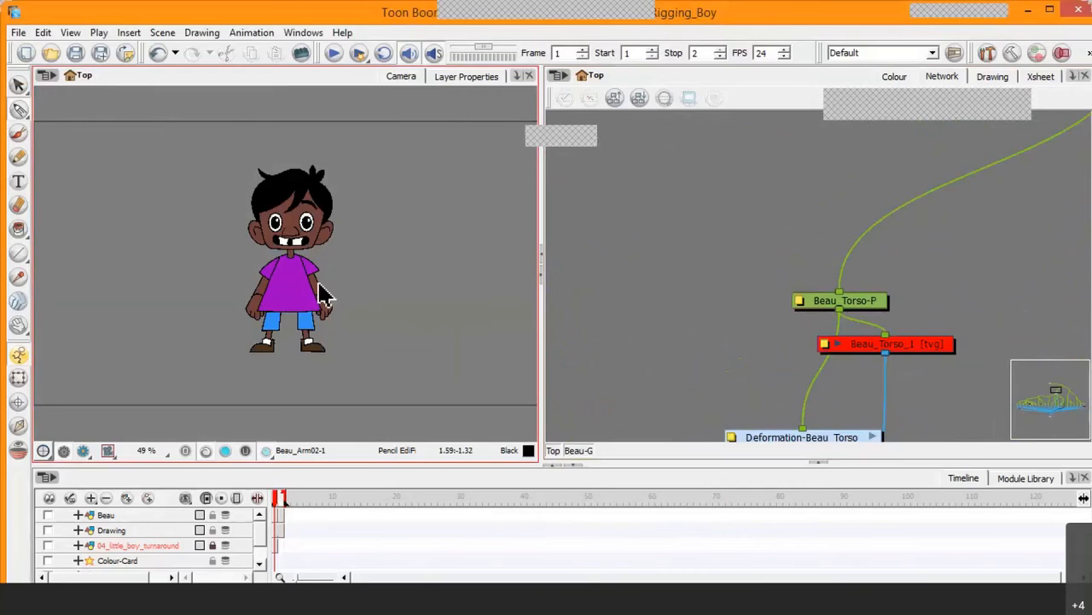
left_click(639, 439)
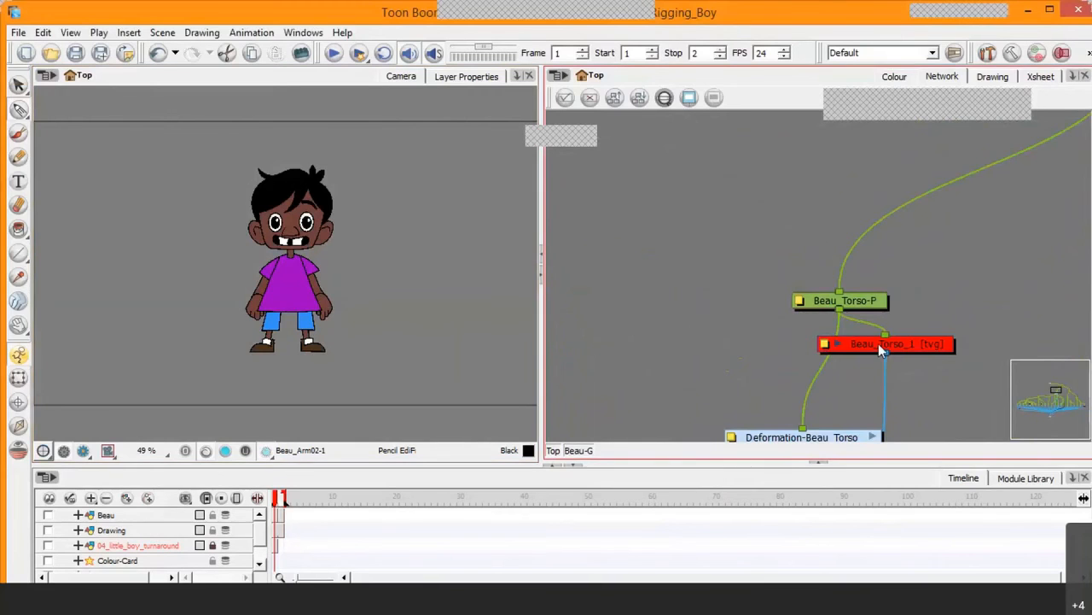
left_click(869, 302)
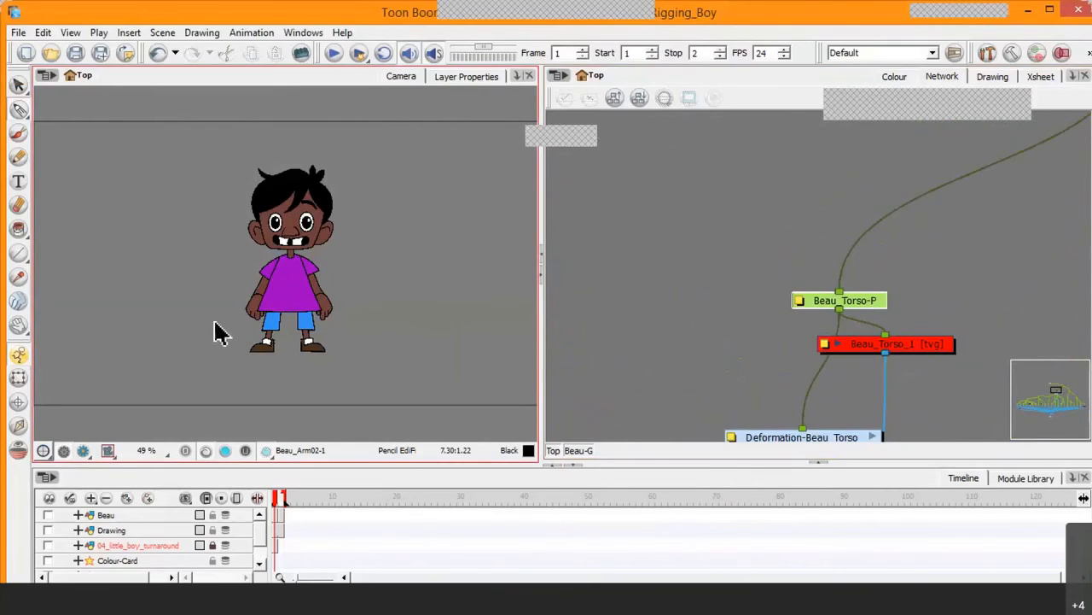
left_click(19, 378)
left_click(933, 386)
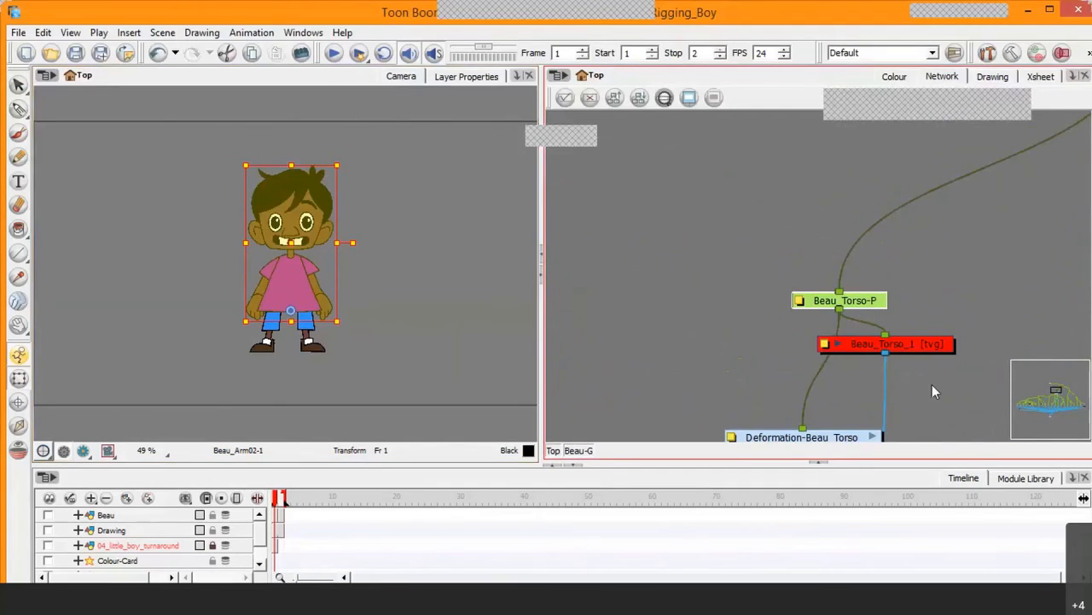
Step: Move the Beau_Torso_1 drawing slightly aside and disconnect Beau_Torso_1 and Beau_Arm01_1 from the Composite
mouse_move(928, 345)
left_mouse_down()
mouse_move(955, 323)
mouse_move(945, 338)
left_mouse_up()
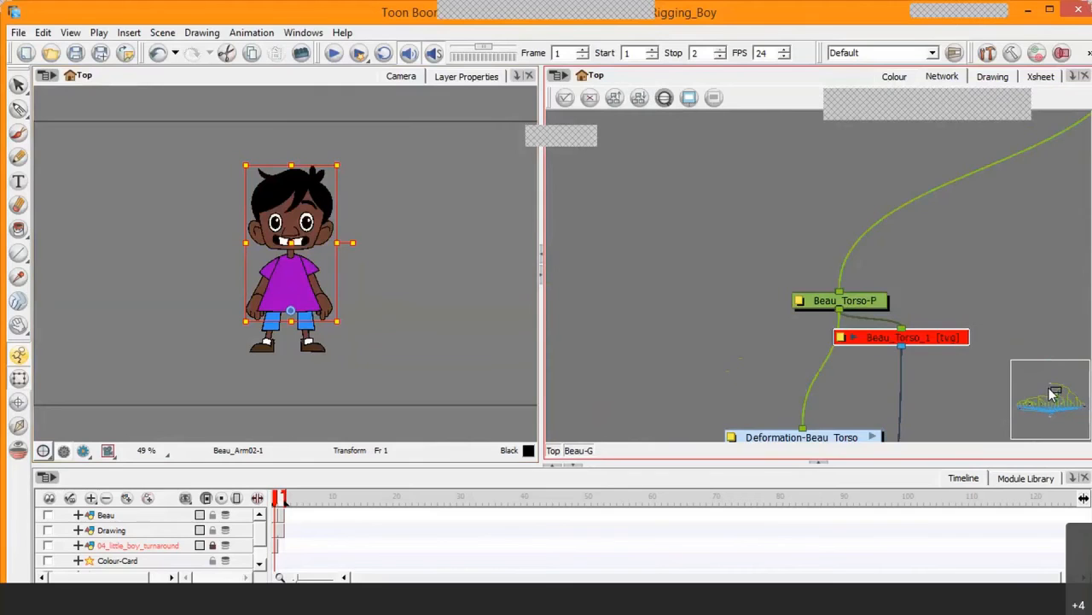
left_click_drag(1053, 393, 1048, 415)
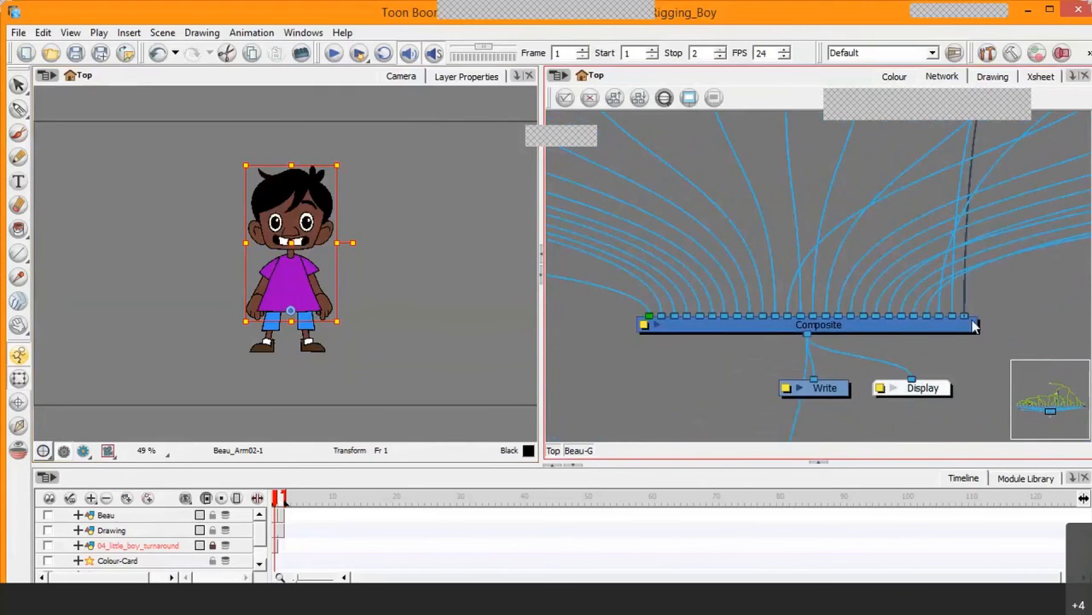
left_click_drag(1050, 410, 1058, 390)
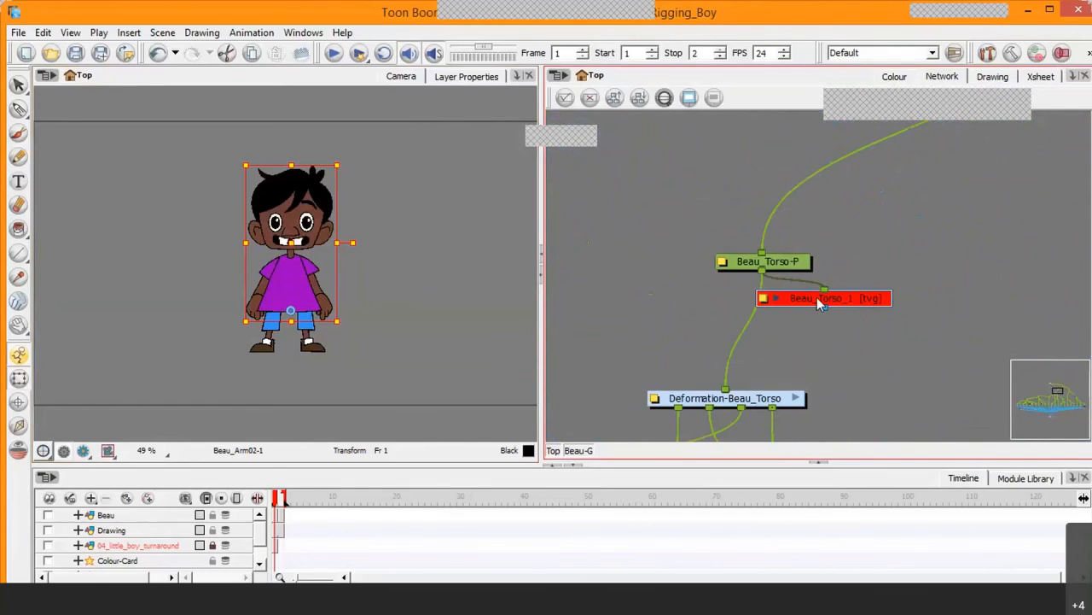
left_click_drag(1061, 395, 1055, 404)
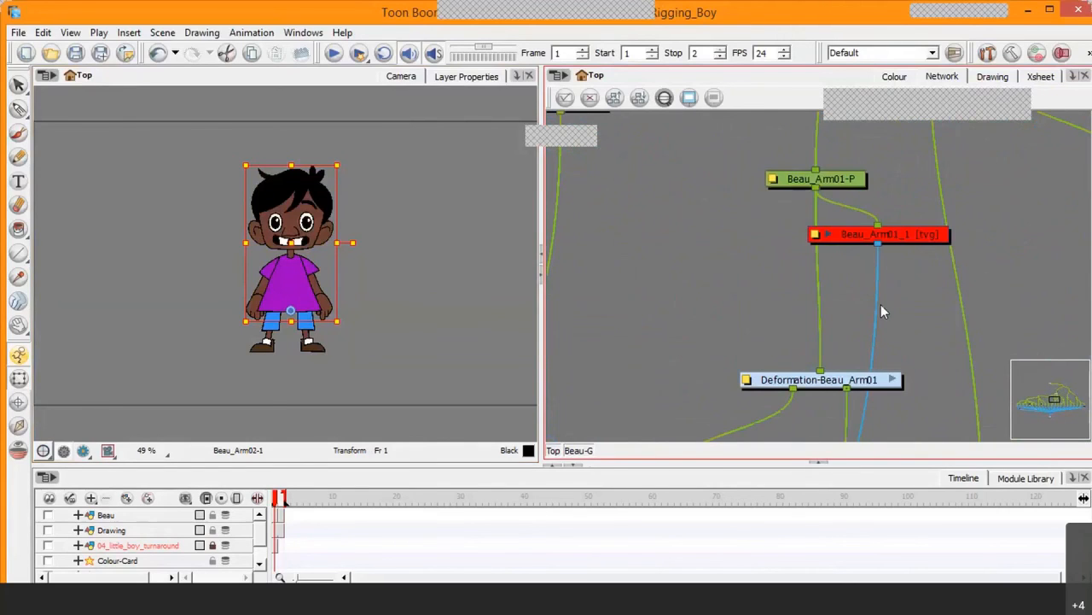
left_click_drag(880, 303, 935, 282)
Step: Find the Beau_Arm02_1 drawing above Deformation-Beau_Arm02 and disconnect its output from the Composite
scroll(1056, 401, "down", 3)
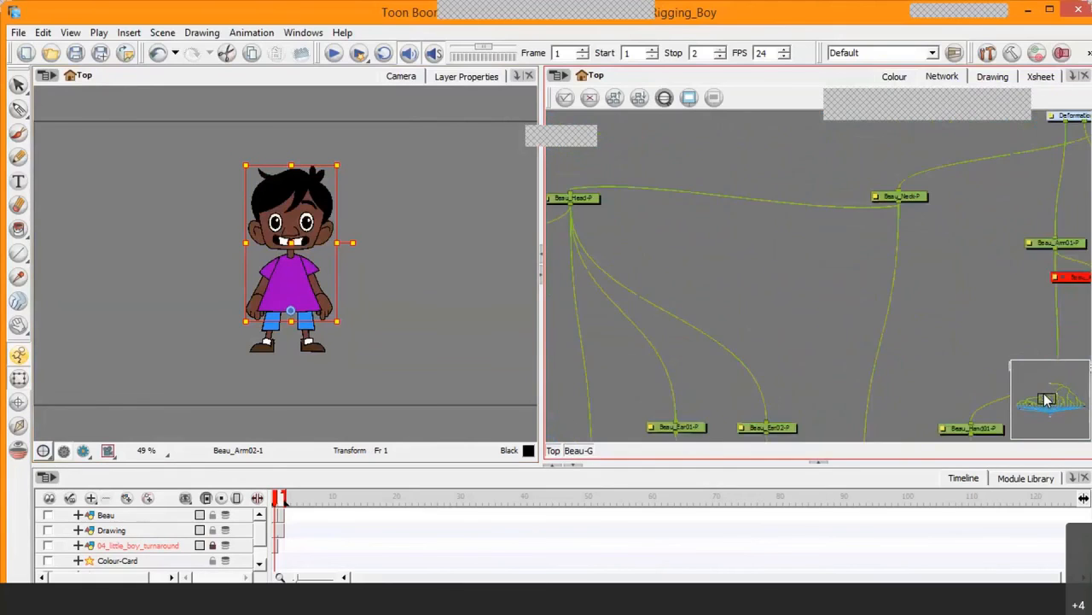
scroll(1048, 400, "down", 2)
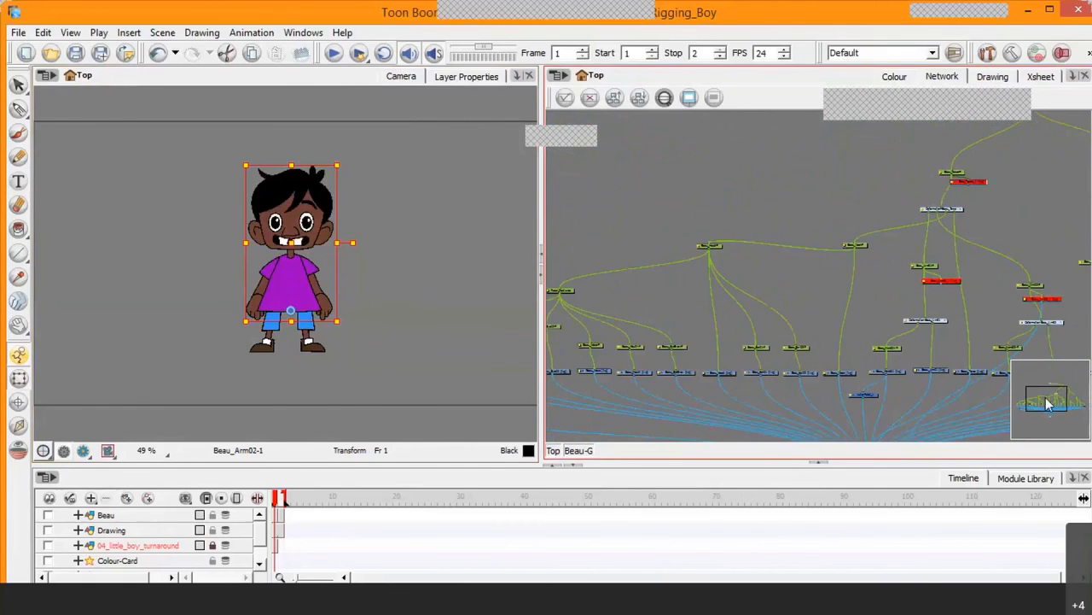
scroll(1061, 403, "down", 1)
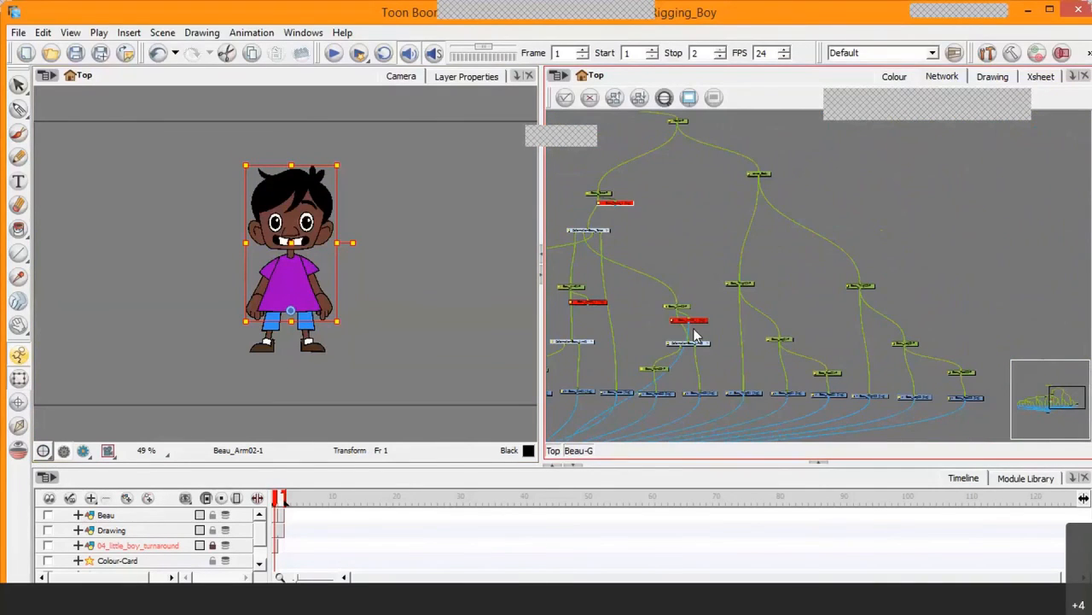
scroll(693, 334, "up", 4)
scroll(693, 334, "up", 2)
mouse_move(1040, 396)
left_mouse_down()
mouse_move(1012, 390)
mouse_move(1030, 405)
left_mouse_up()
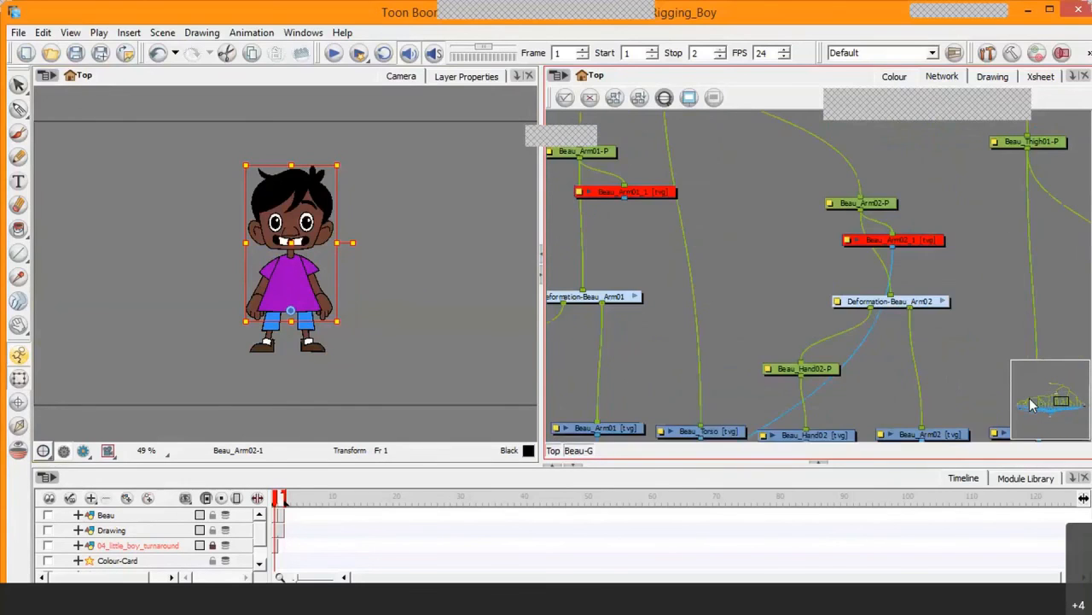
scroll(974, 313, "up", 3)
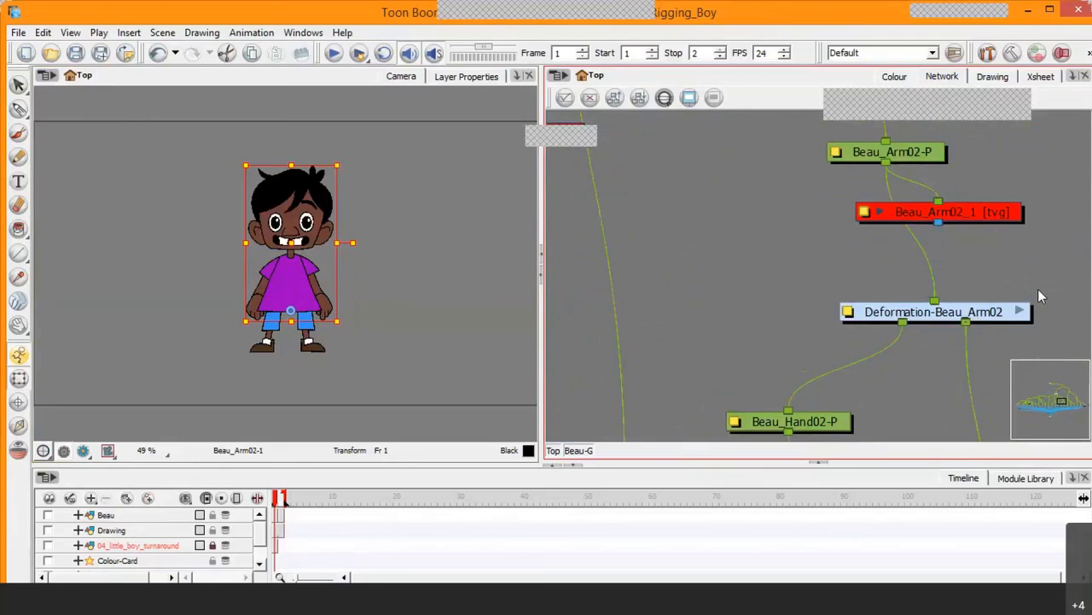
scroll(1040, 297, "down", 3)
scroll(1002, 279, "down", 1)
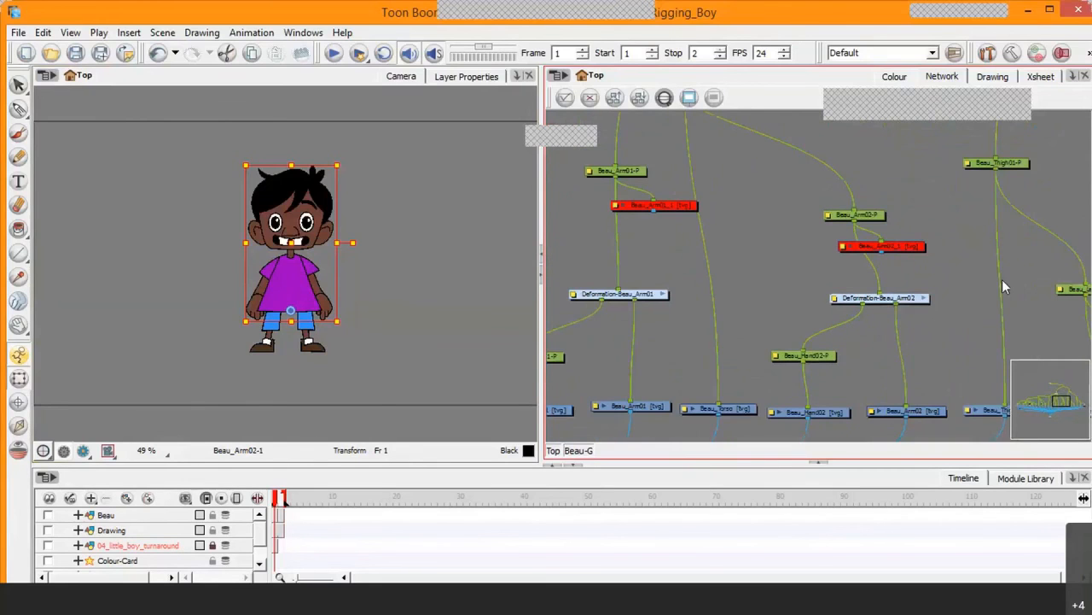
Step: Disconnect the Write and Display modules from the Composite's output
mouse_move(1063, 418)
left_mouse_down()
mouse_move(1053, 395)
mouse_move(1053, 414)
left_mouse_up()
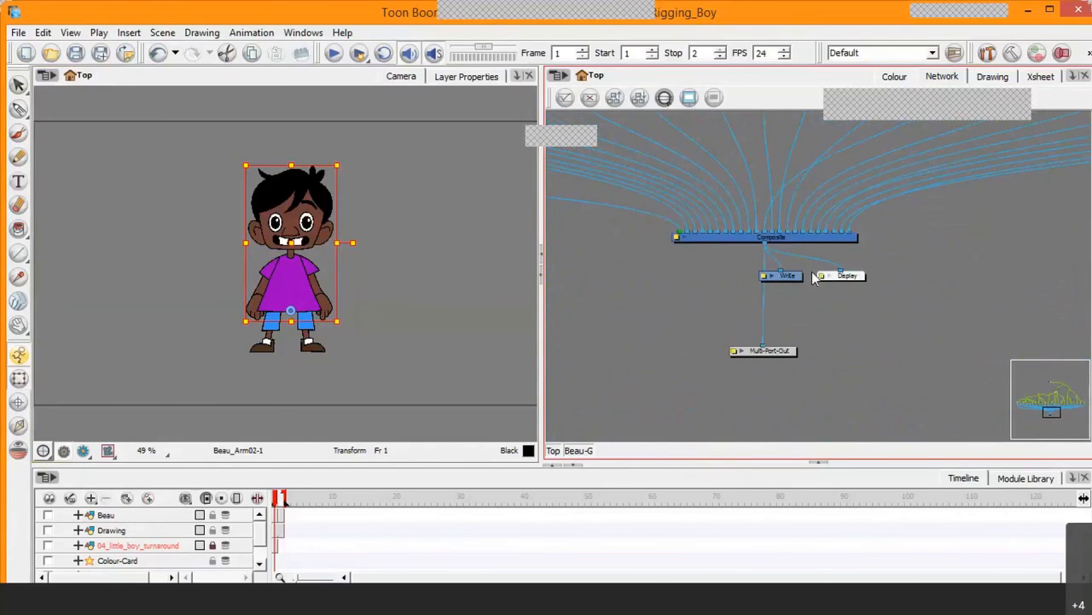
scroll(815, 275, "up", 2)
left_click_drag(767, 263, 767, 246)
left_click_drag(856, 266, 855, 267)
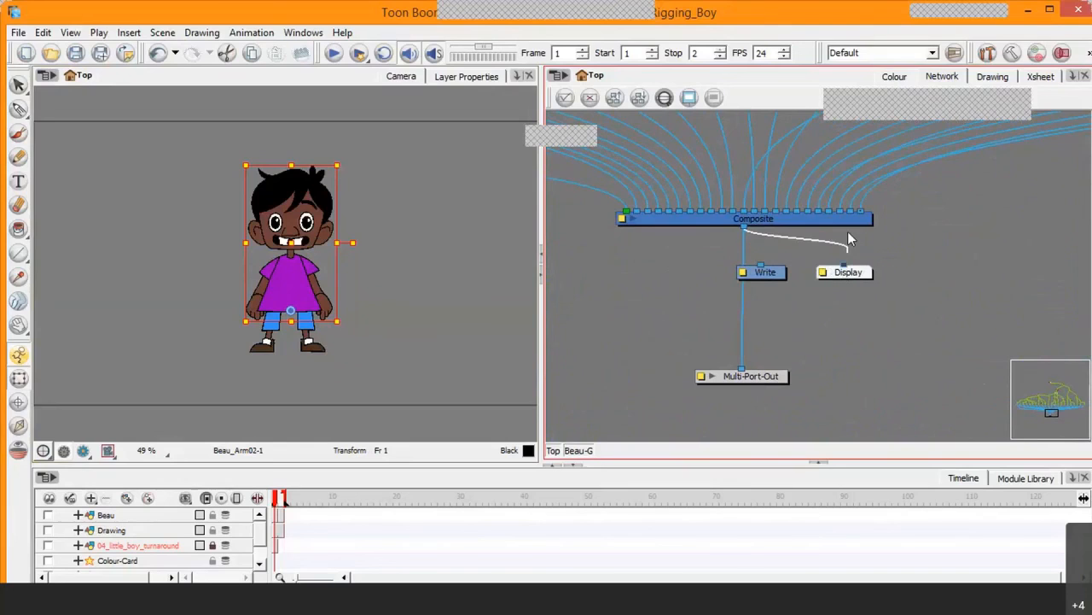
Step: Move Write and Display away from the Composite's output cable and bring Multi-Port-Out closer beneath the Composite
left_click_drag(775, 273, 903, 321)
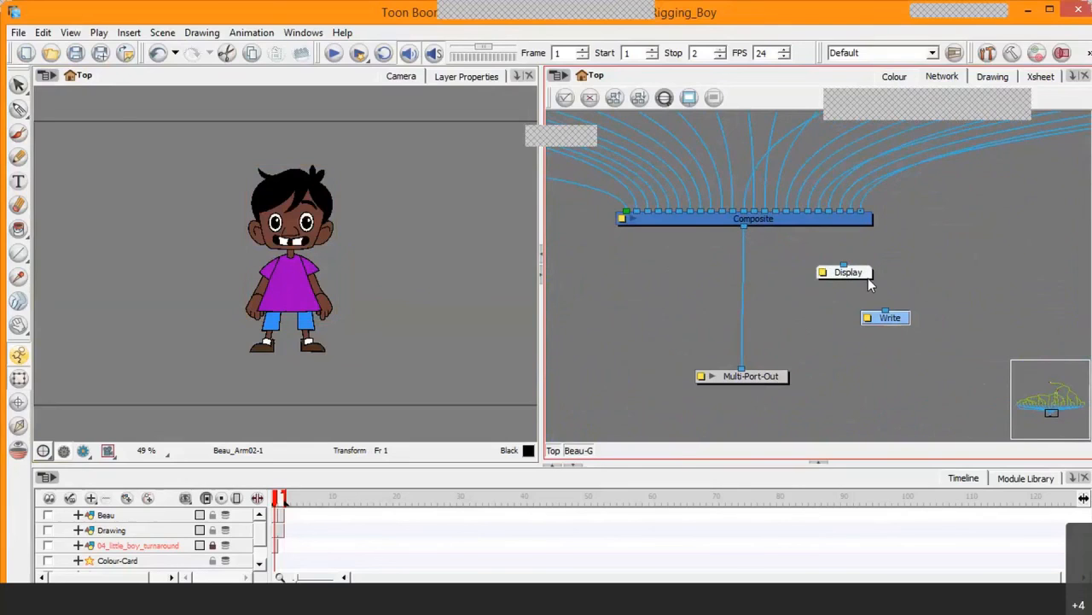
left_click_drag(866, 275, 987, 315)
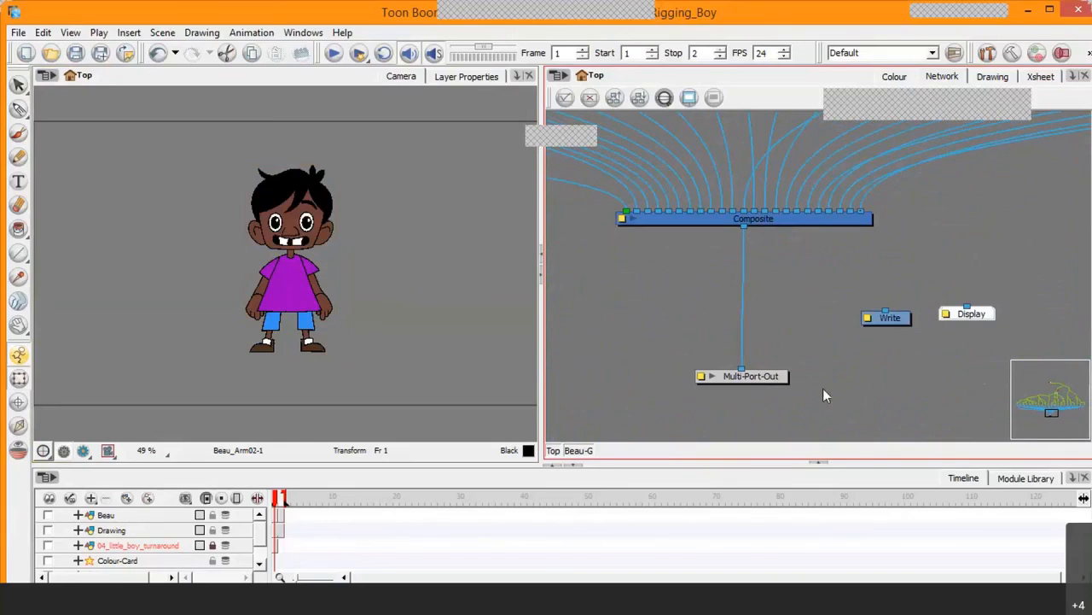
left_click_drag(767, 379, 772, 325)
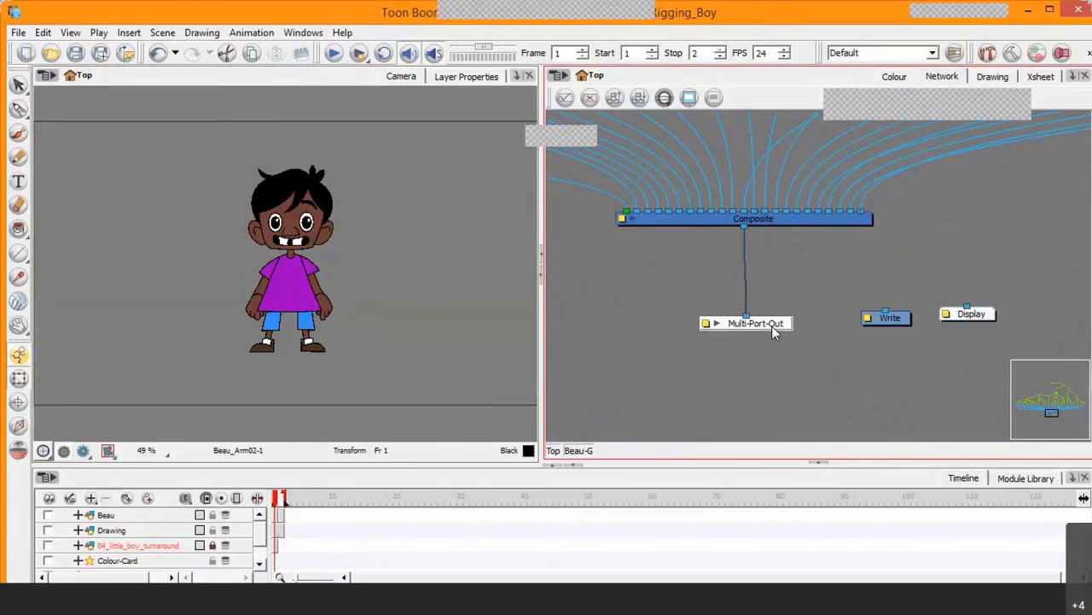
Step: Delete the detached Write and Display modules and return to the top level of the network
left_click_drag(849, 272, 1058, 373)
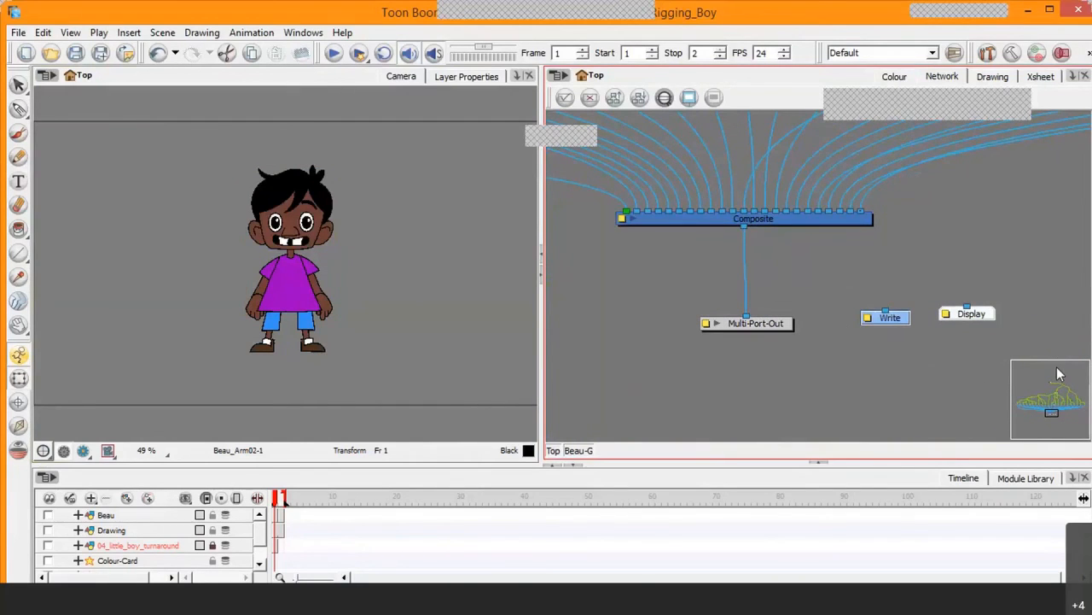
key("Delete")
left_click(553, 449)
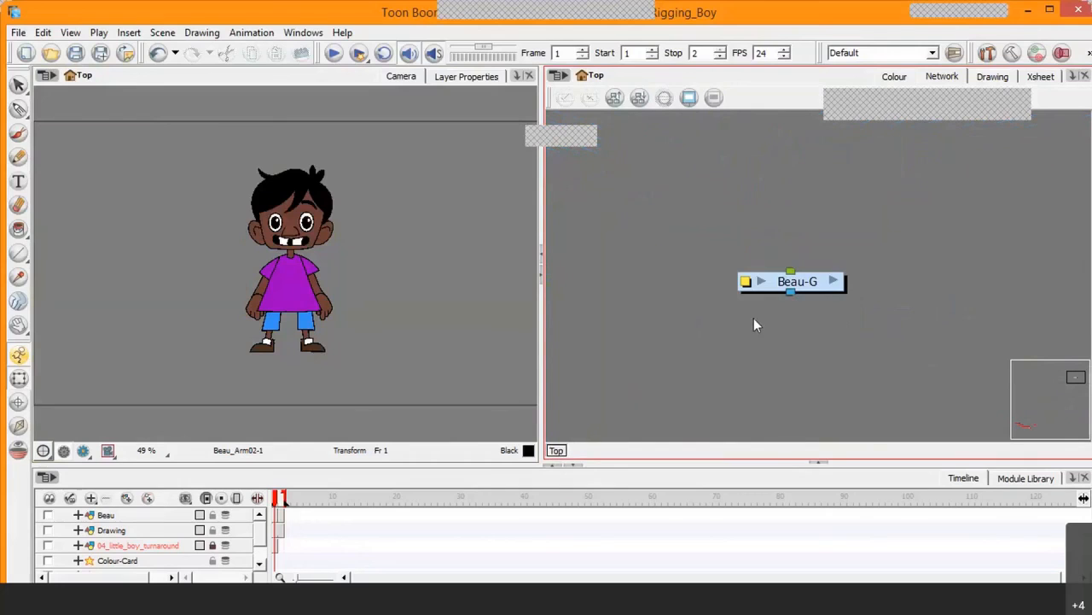
scroll(753, 318, "down", 6)
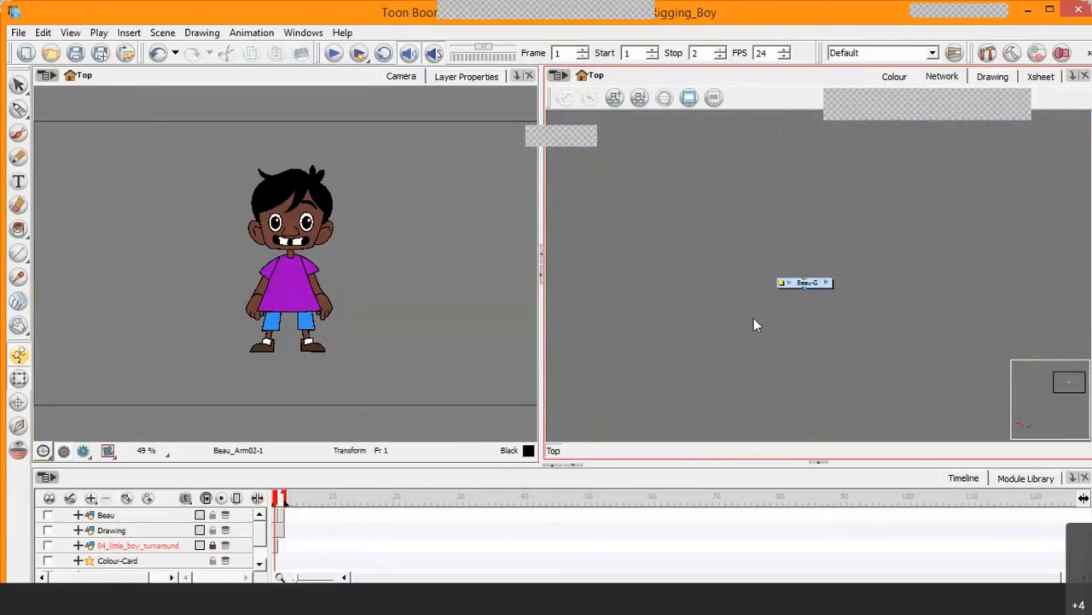